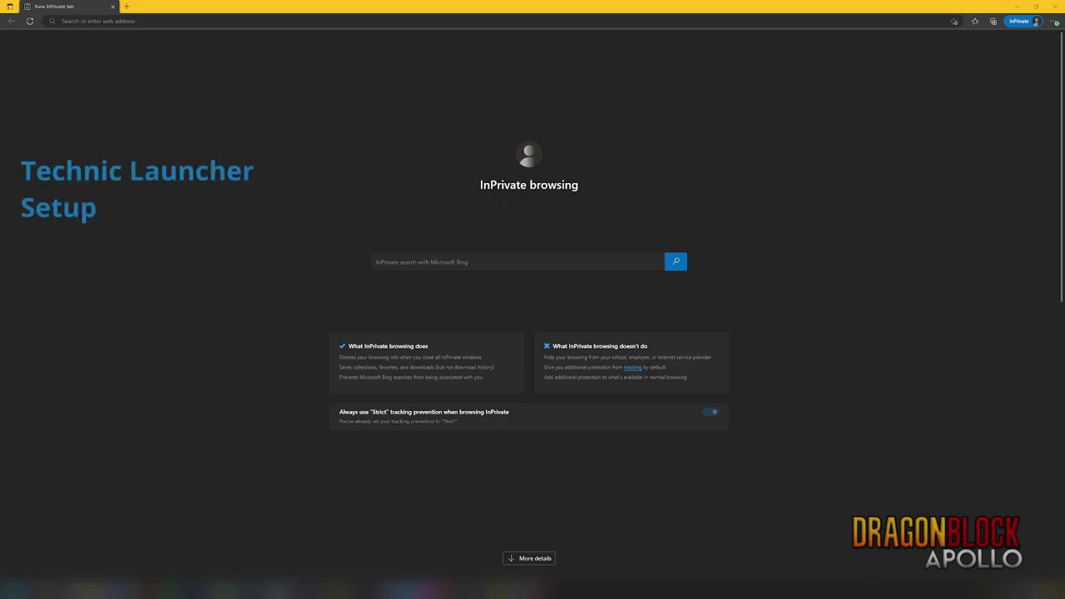
# Search the web for "technic pack .net" and open the Technic Launcher site from the results
pyautogui.click(260, 589)
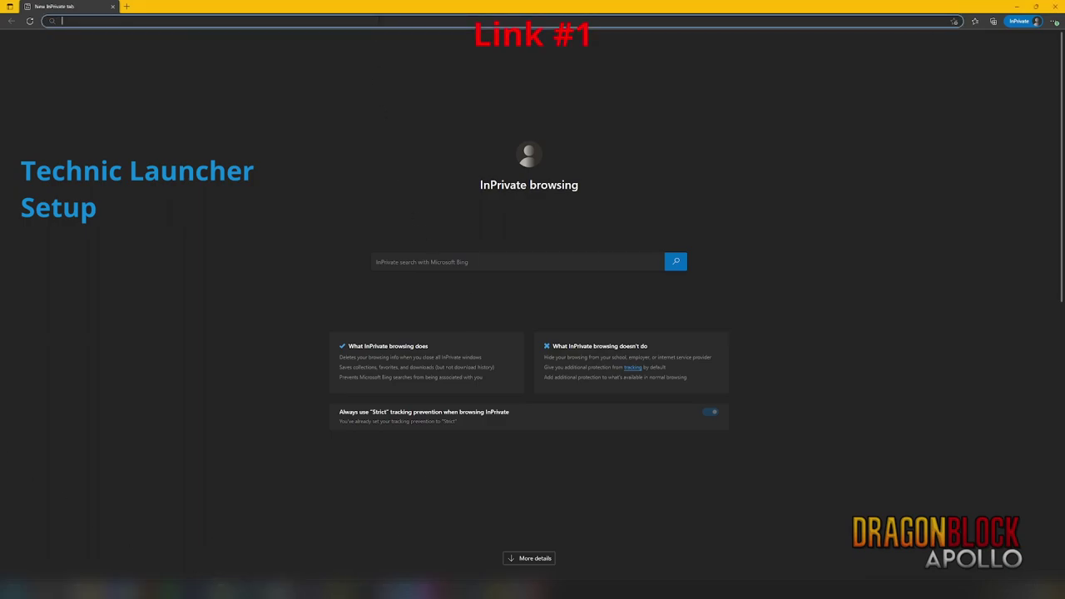
pyautogui.write('technic pack')
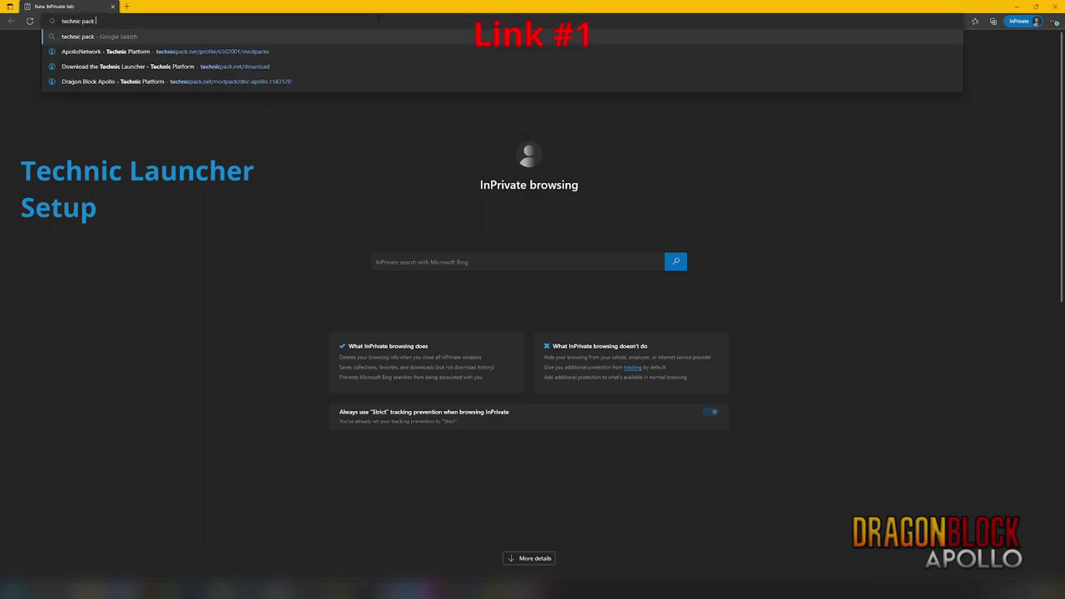
pyautogui.write(' .net')
pyautogui.press('Return')
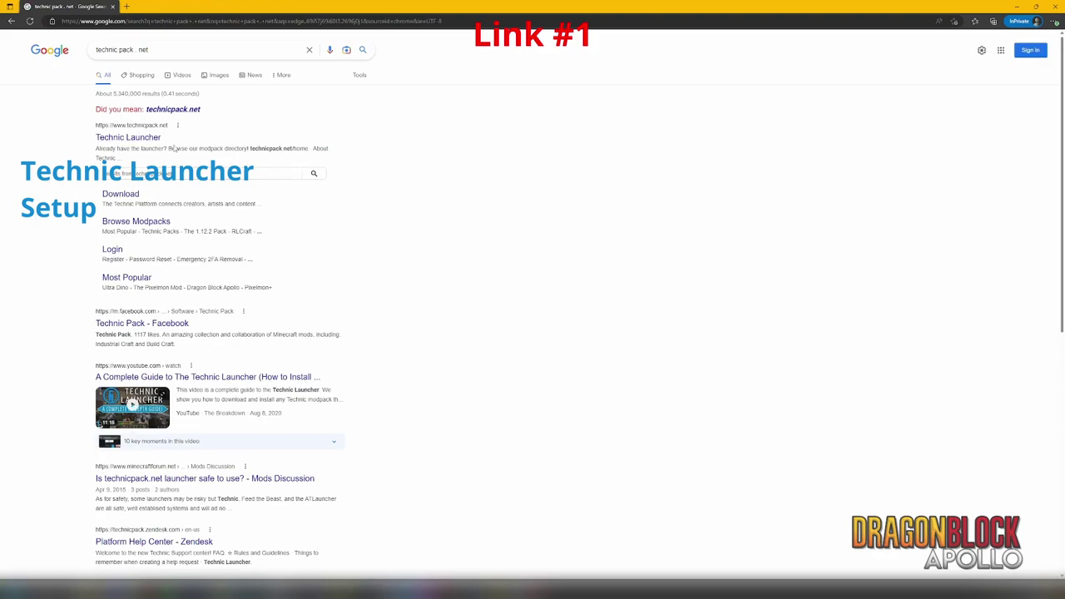
pyautogui.click(108, 138)
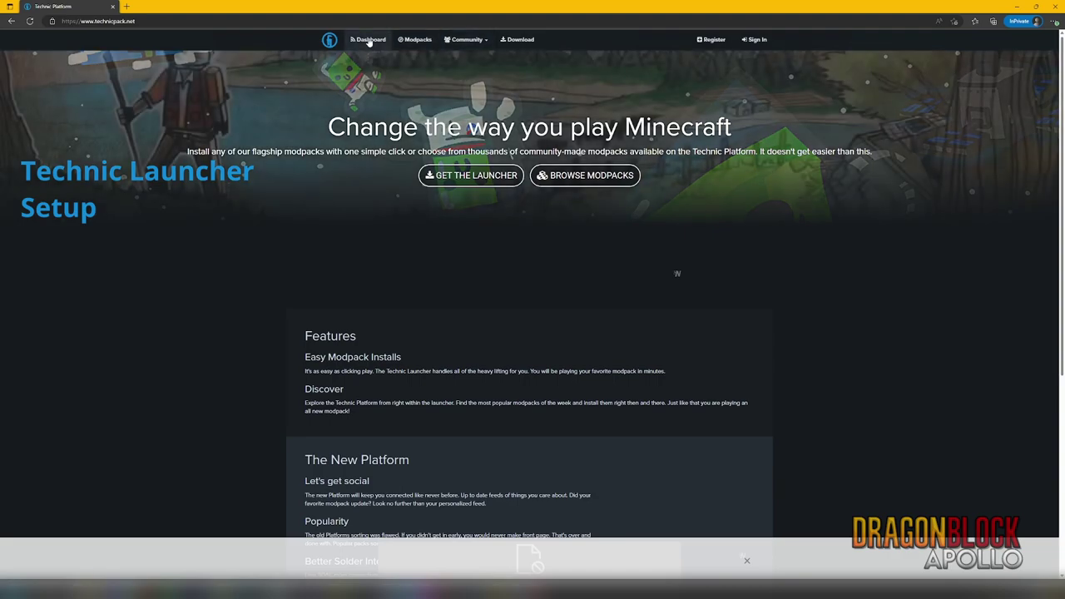
# Download the Windows version of the Technic Launcher from the site's download page and run the downloaded file
pyautogui.click(518, 39)
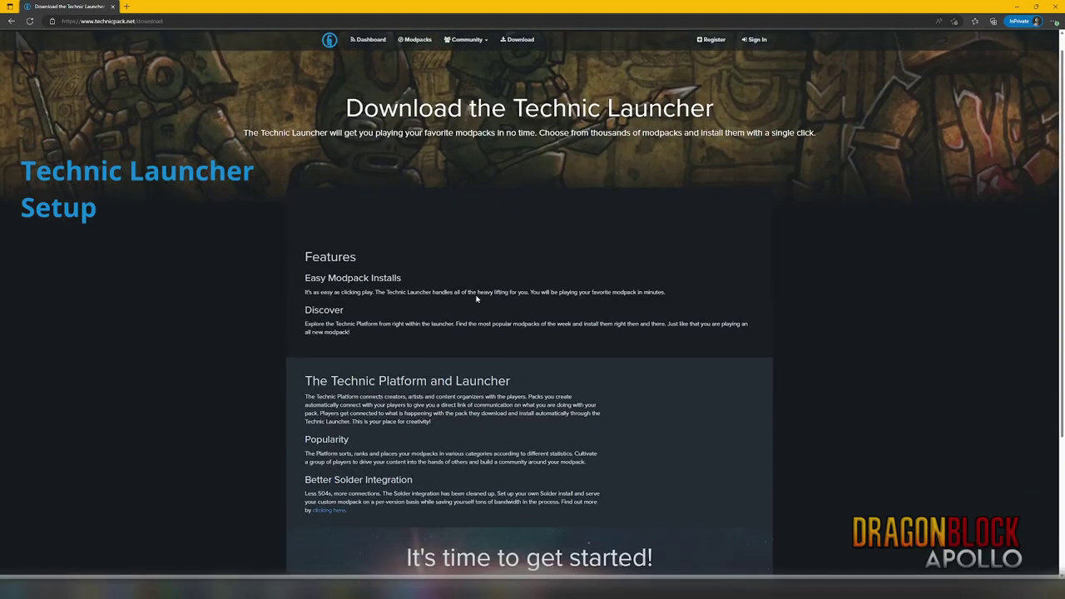
pyautogui.scroll(-2, 477, 298)
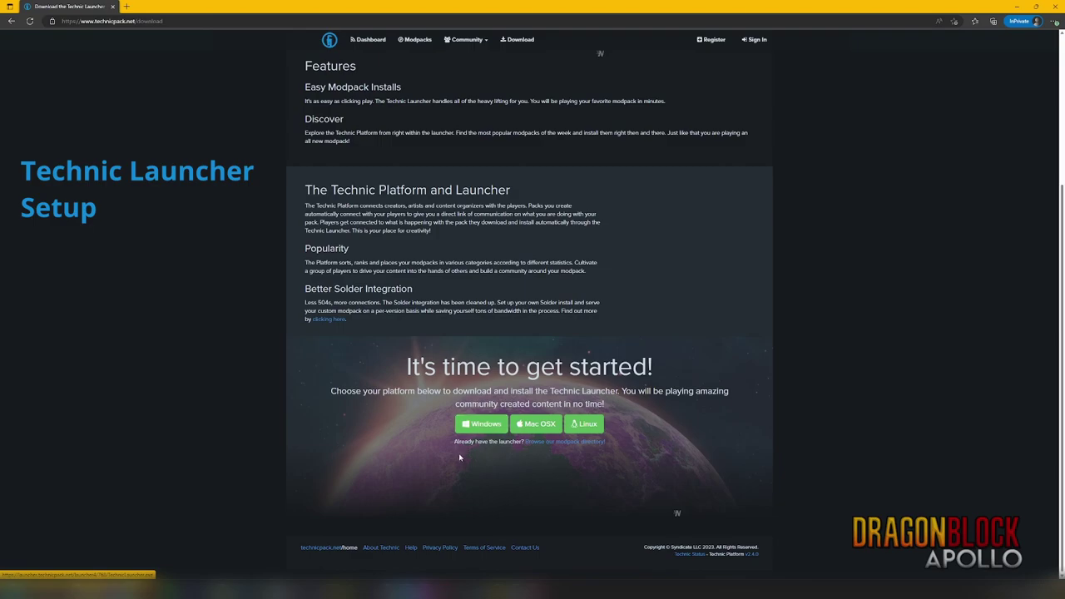
pyautogui.click(473, 427)
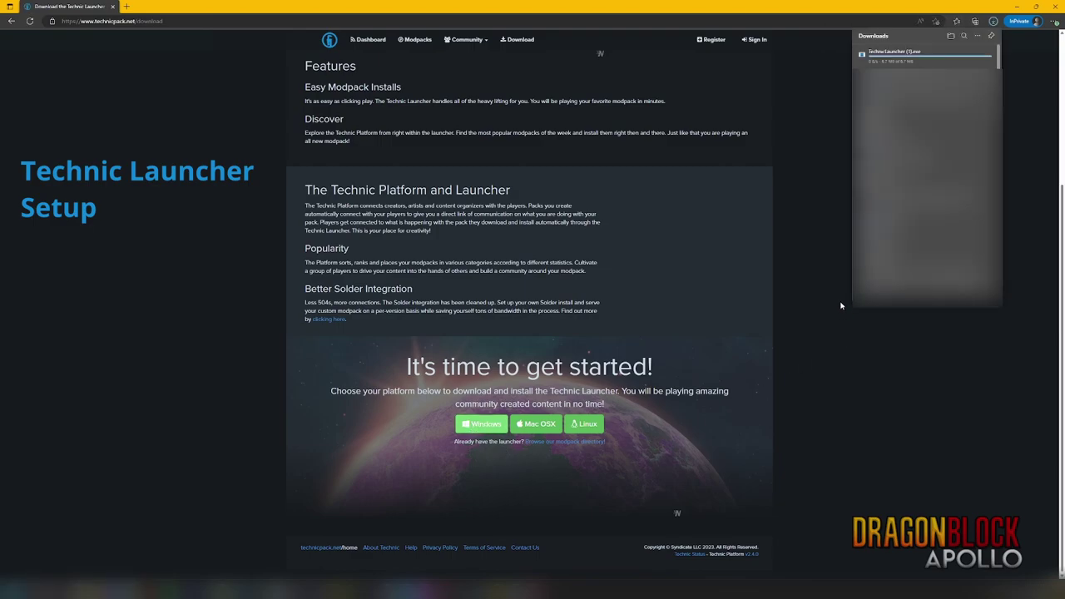
pyautogui.click(890, 53)
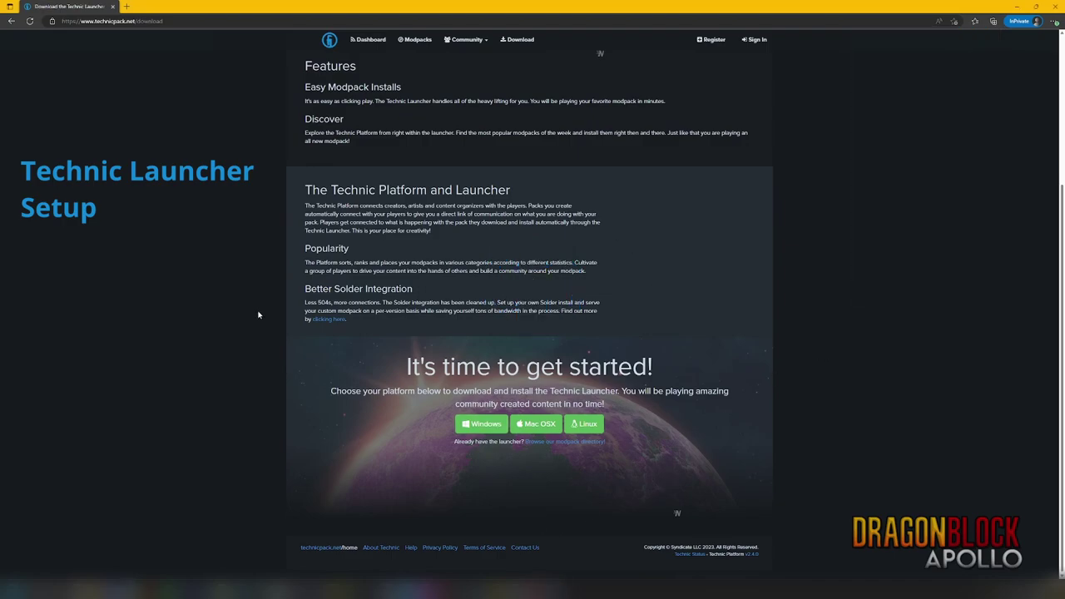
pyautogui.moveTo(523, 593)
pyautogui.click(573, 542)
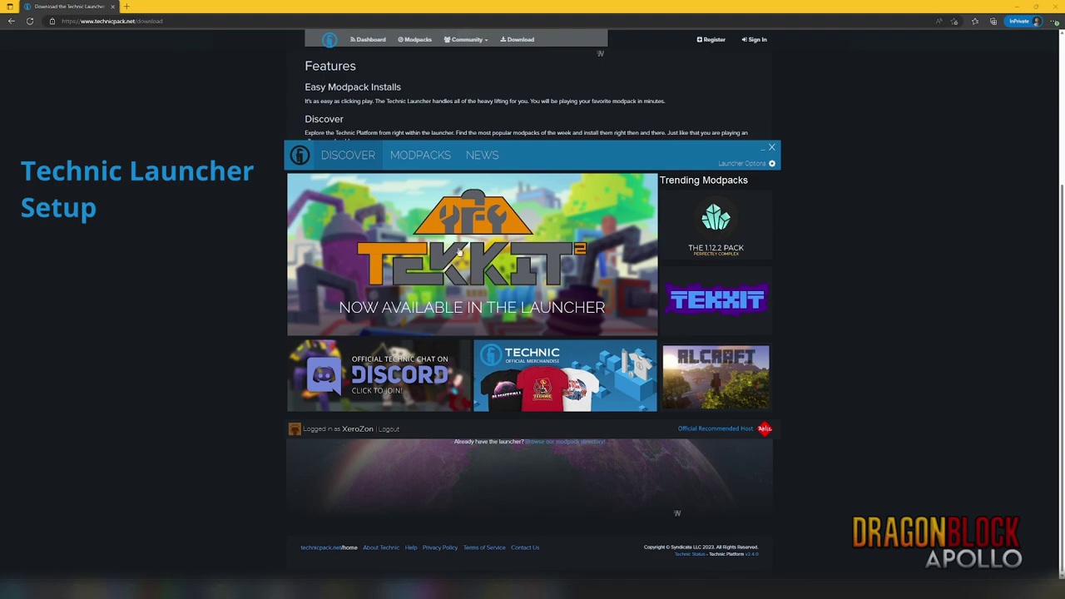
# Search the Technic Launcher modpacks for "Dragon Block Apollo" and select the Dragon Block Apollo pack
pyautogui.click(420, 157)
pyautogui.click(360, 180)
pyautogui.write('Dragon Block A')
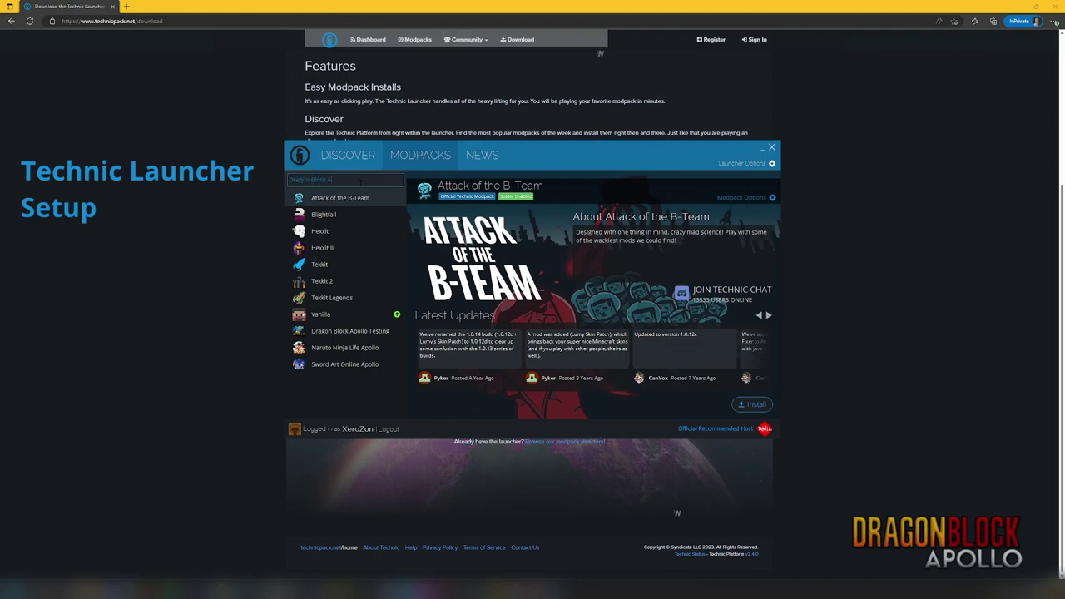
pyautogui.write('pollo')
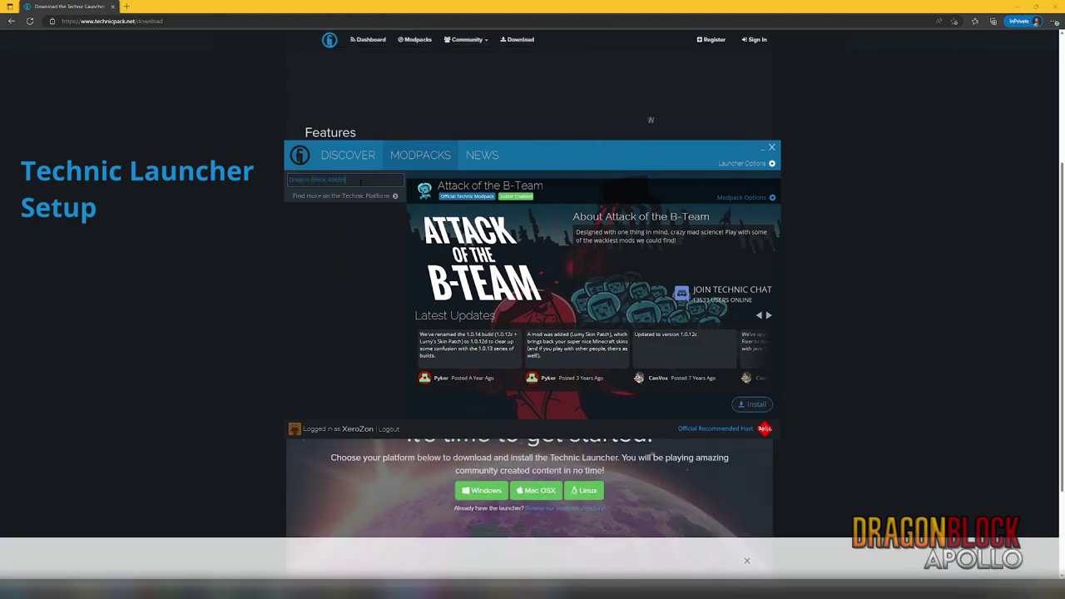
pyautogui.click(355, 219)
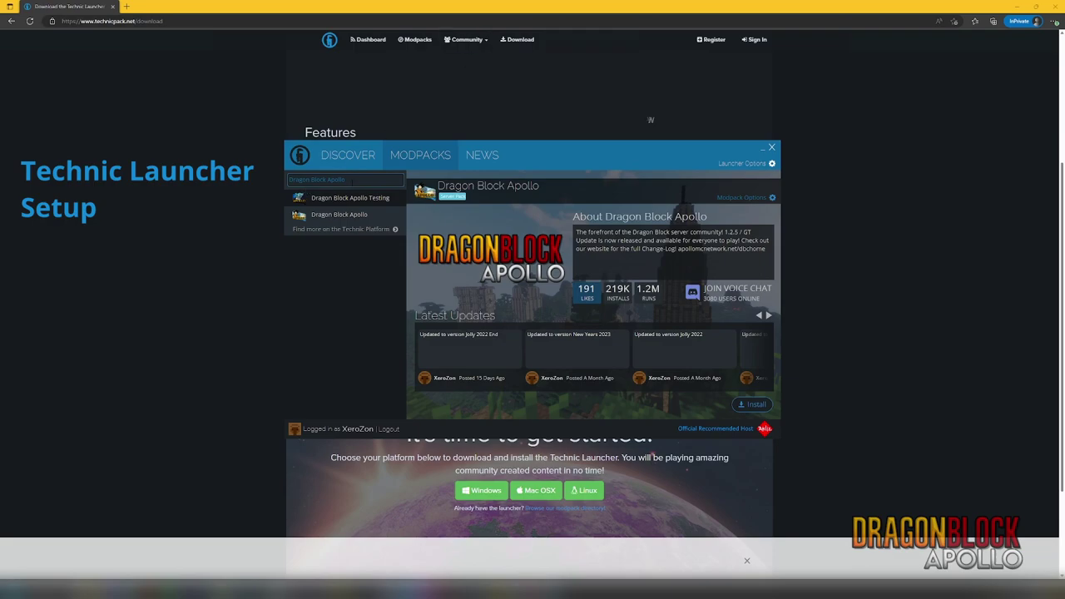
pyautogui.tripleClick(345, 180)
pyautogui.click(345, 180)
pyautogui.tripleClick(345, 180)
# Install the Dragon Block Apollo modpack and launch the game, maximizing its window
pyautogui.click(753, 405)
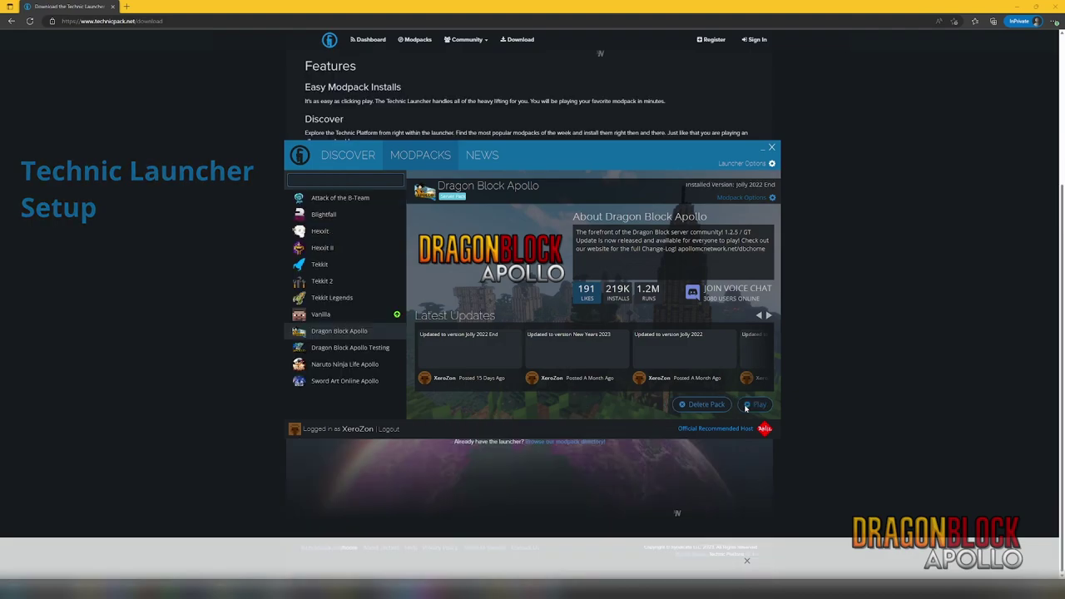
pyautogui.click(753, 404)
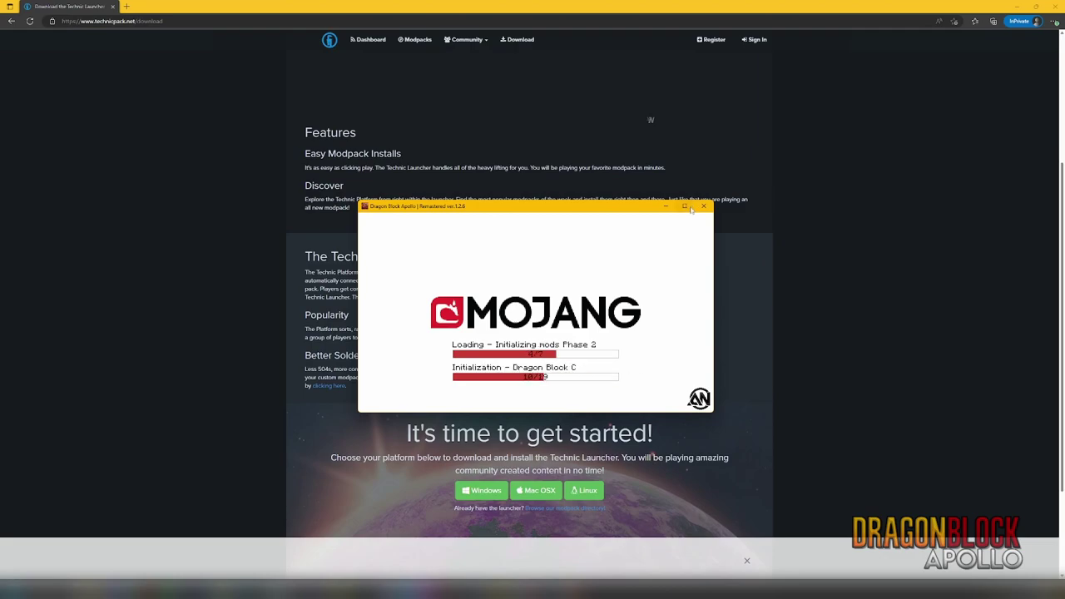
pyautogui.moveTo(690, 207)
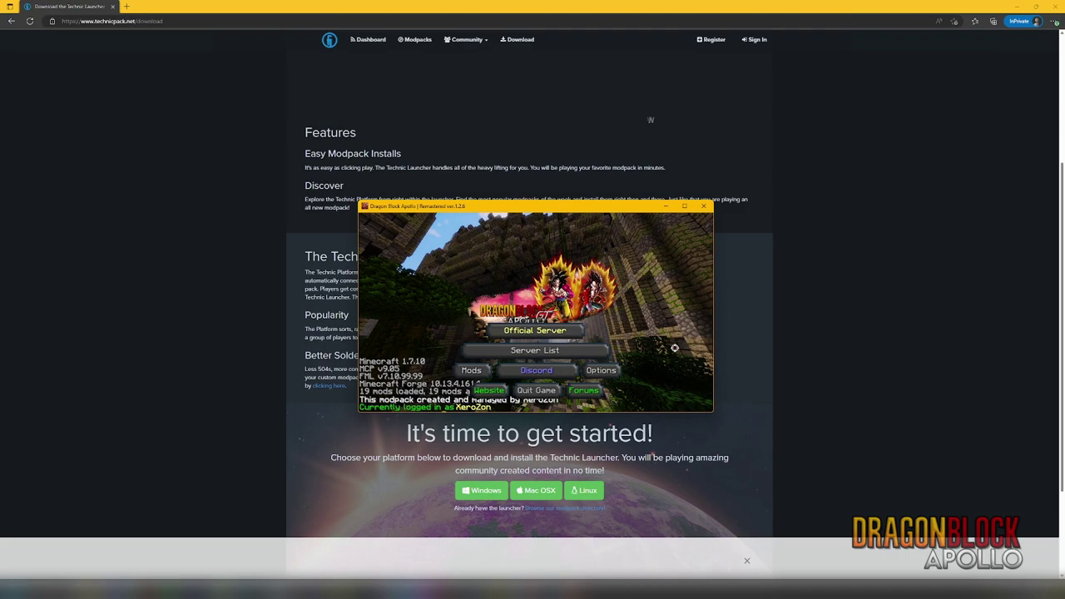
pyautogui.click(683, 206)
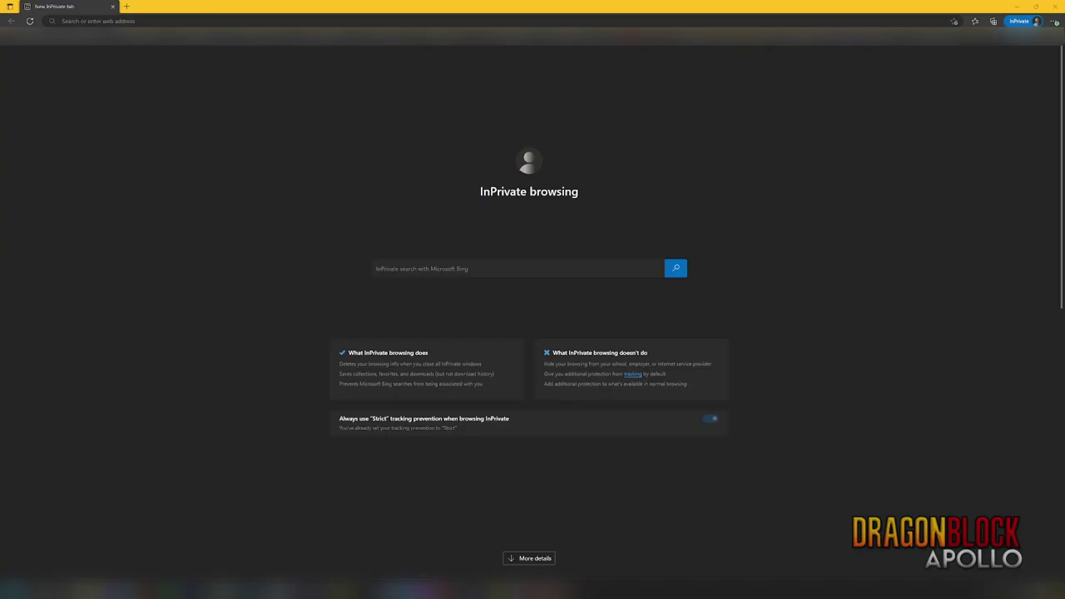
pyautogui.click(331, 22)
pyautogui.write('https://www.minecraft.net/en-us/download')
pyautogui.press('Return')
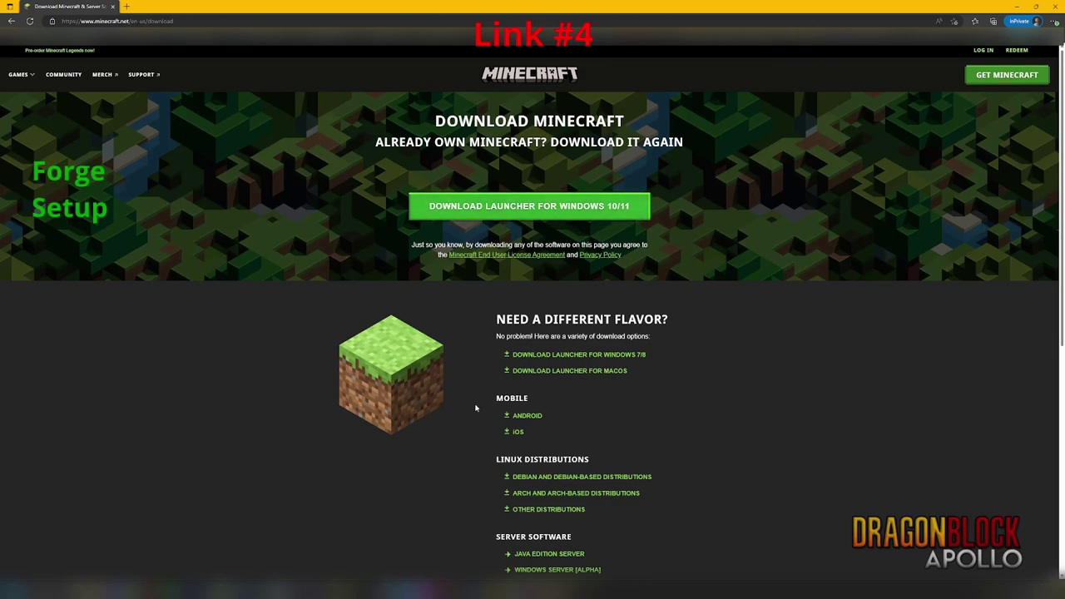
pyautogui.scroll(-4, 637, 358)
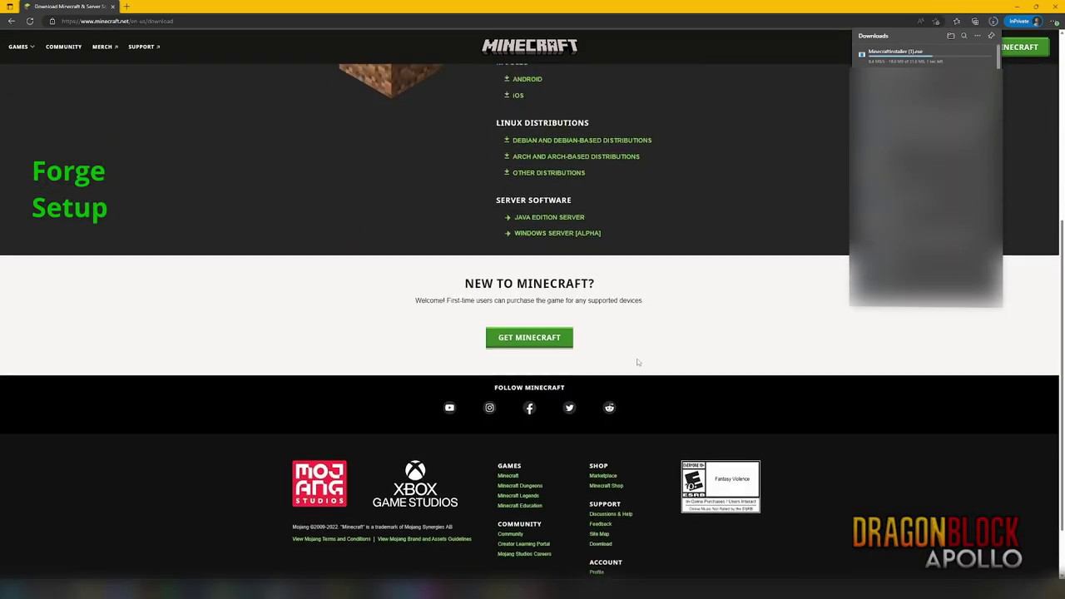
pyautogui.scroll(4, 637, 363)
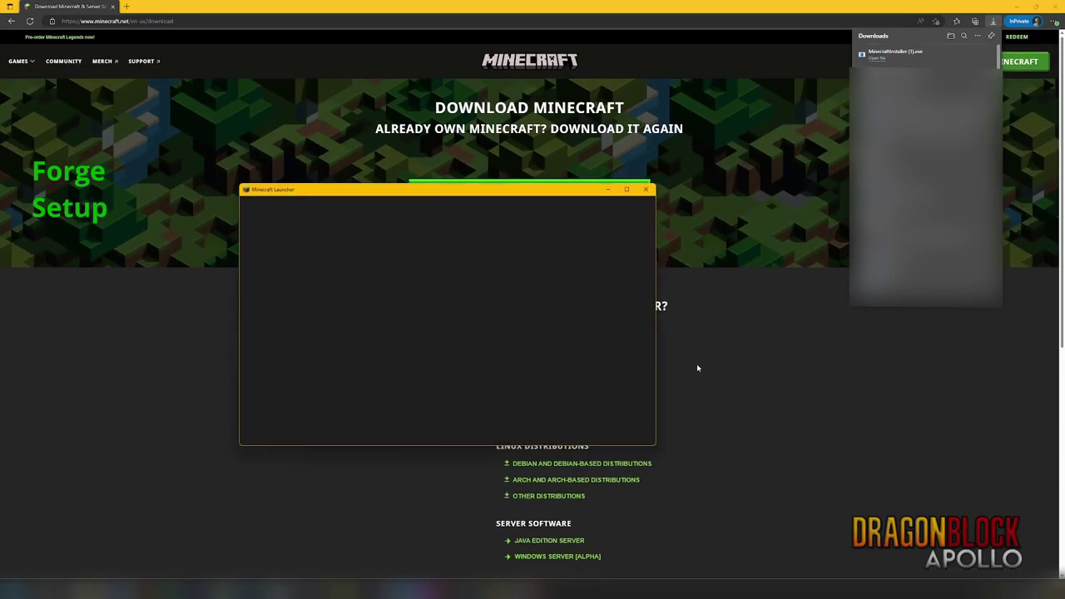
pyautogui.moveTo(359, 200); pyautogui.dragTo(419, 200)
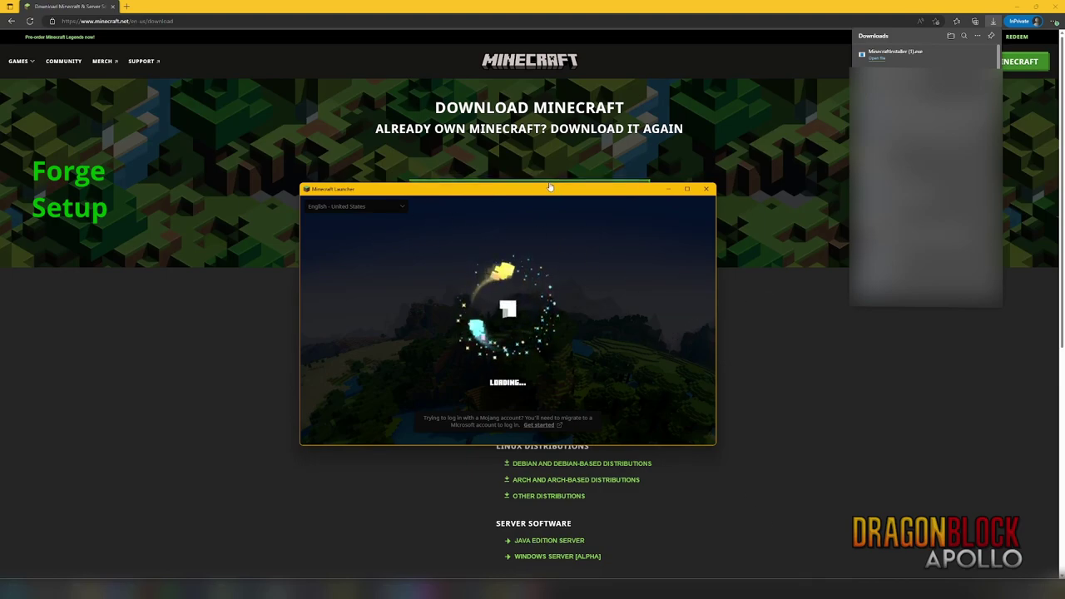
pyautogui.moveTo(534, 193); pyautogui.dragTo(554, 178)
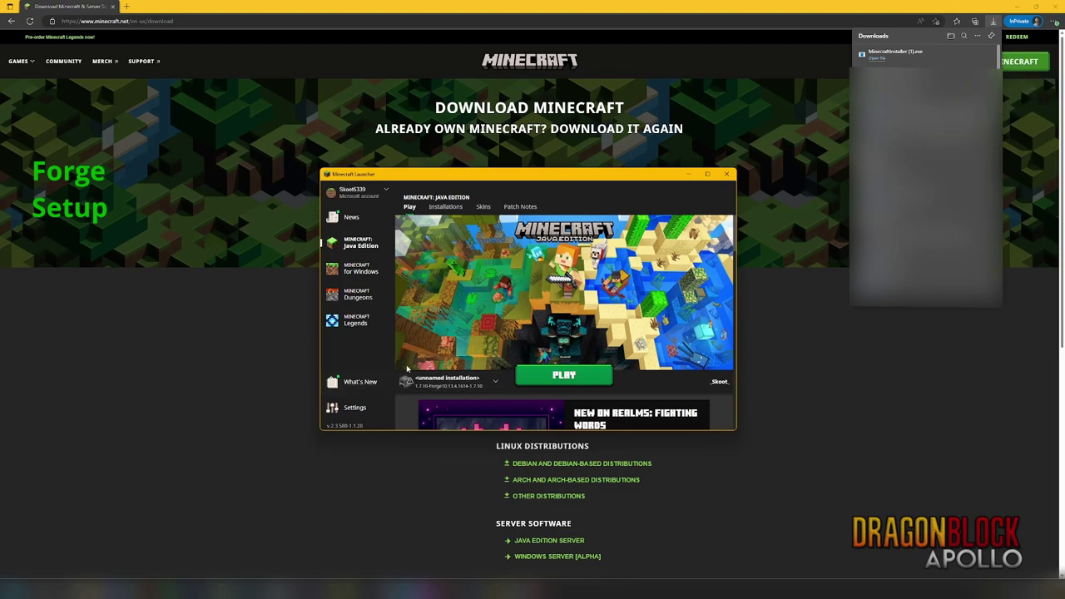
# Start a new Minecraft: Java Edition installation and name it 1.7.10
pyautogui.click(445, 206)
pyautogui.click(430, 265)
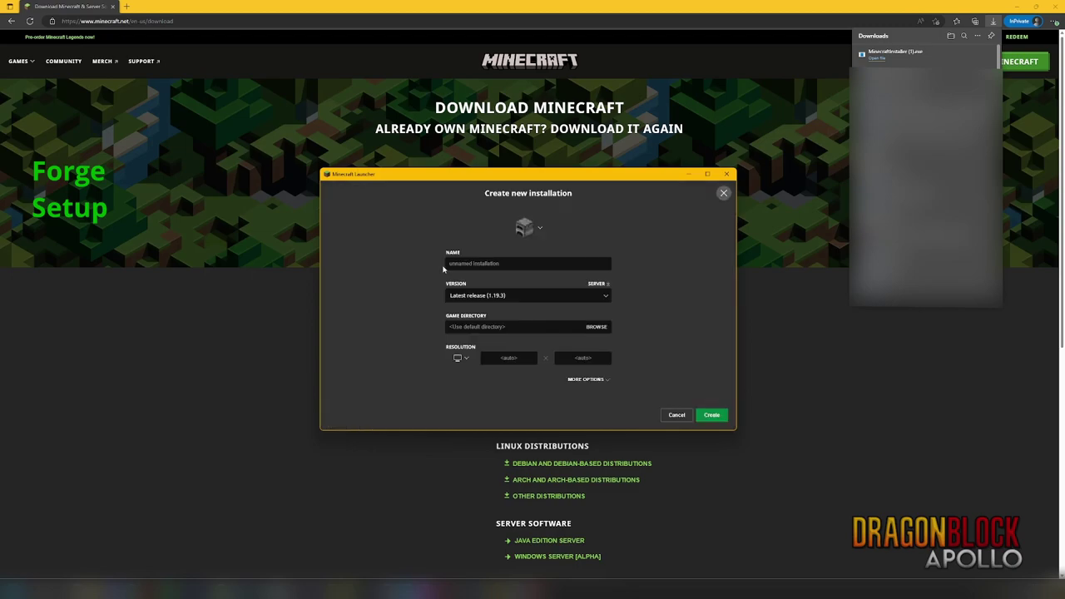
pyautogui.click(566, 263)
pyautogui.write('1.7.10')
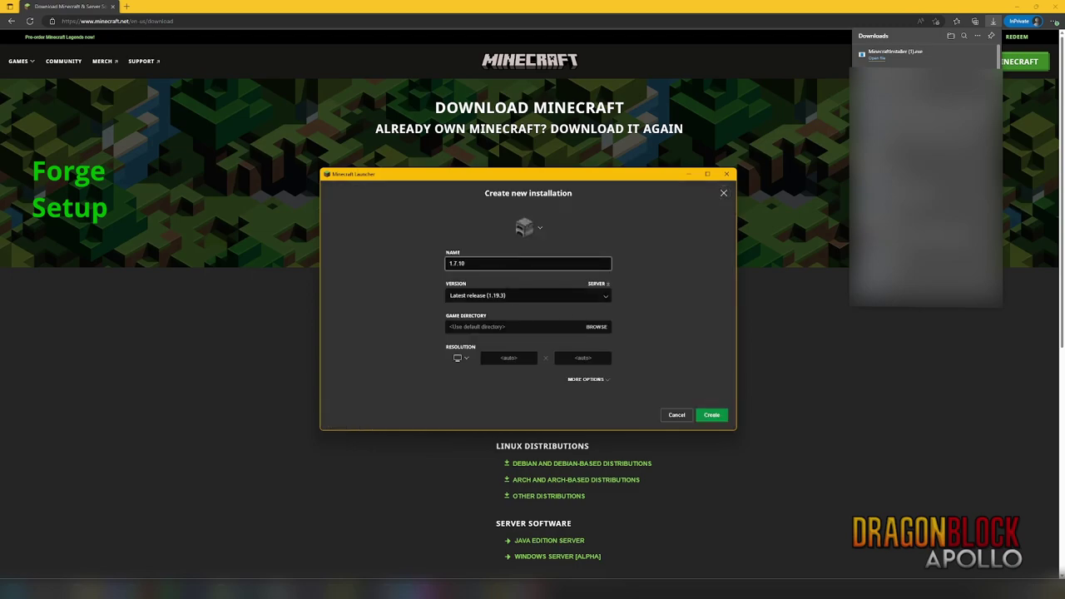
# Set the new installation's version to release 1.7.10 and create the installation
pyautogui.click(516, 295)
pyautogui.scroll(-10, 510, 325)
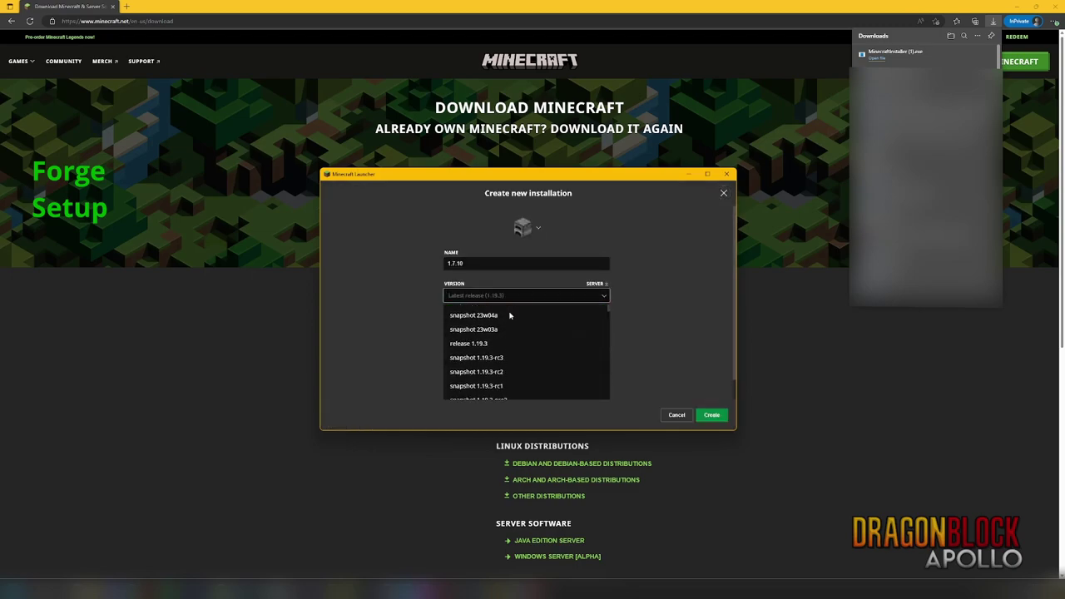
pyautogui.write('1')
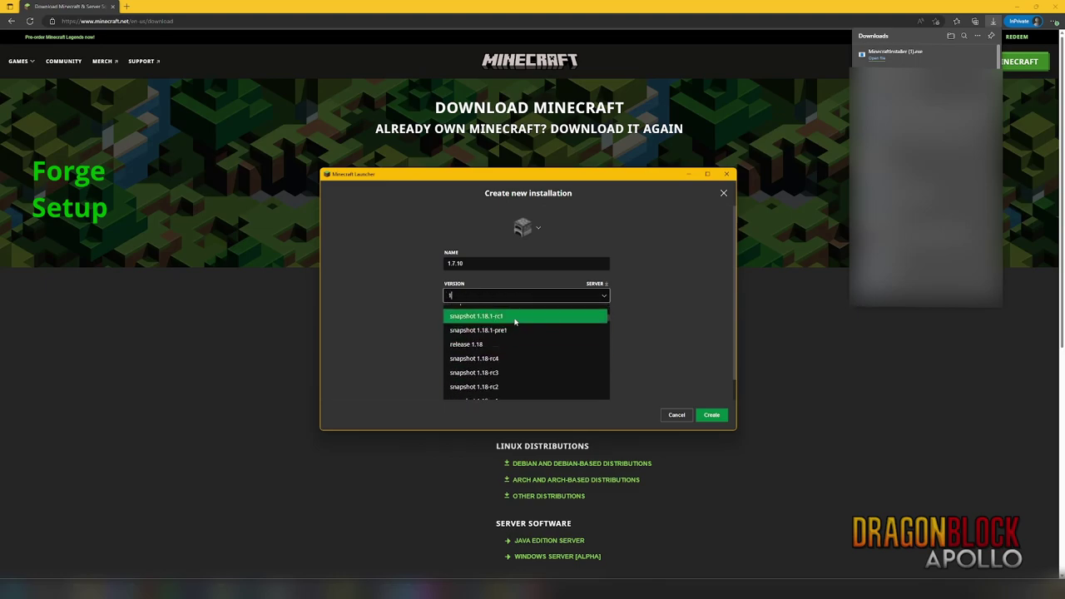
pyautogui.write('.7.10')
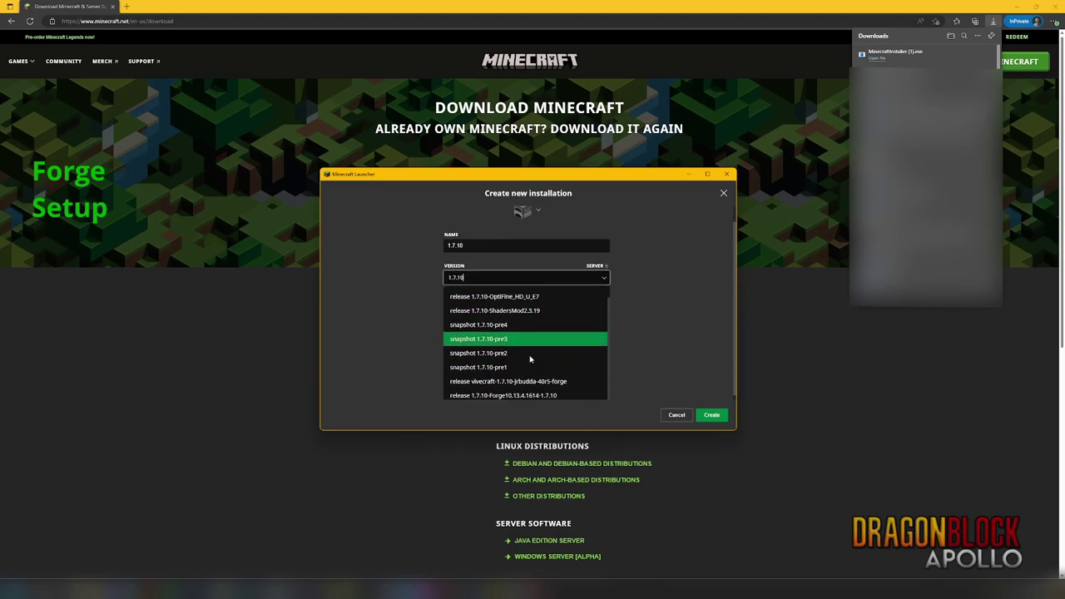
pyautogui.scroll(-1, 530, 359)
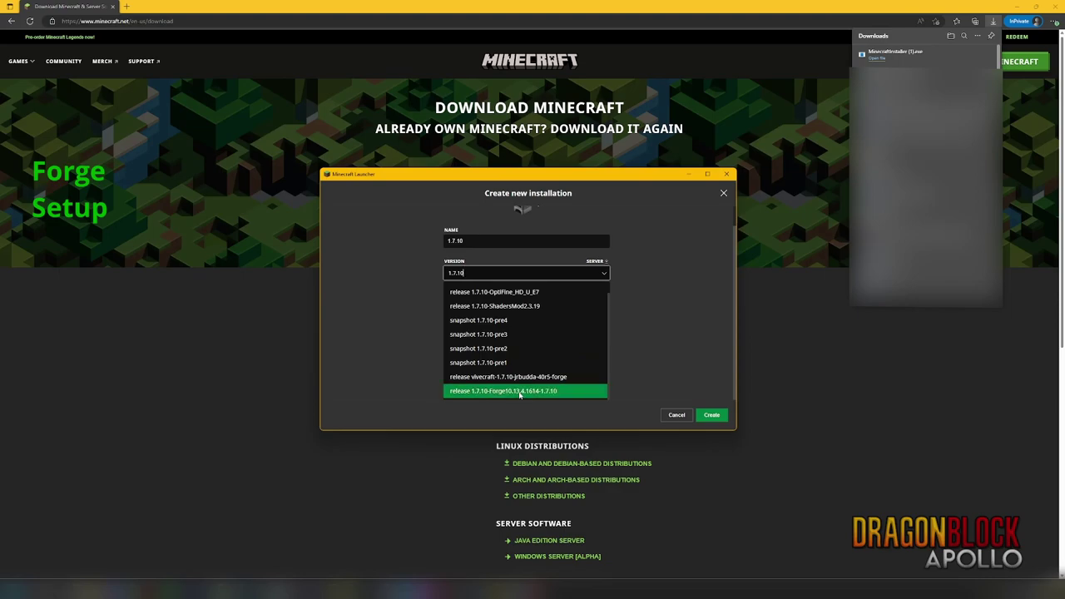
pyautogui.scroll(3, 519, 383)
pyautogui.click(512, 318)
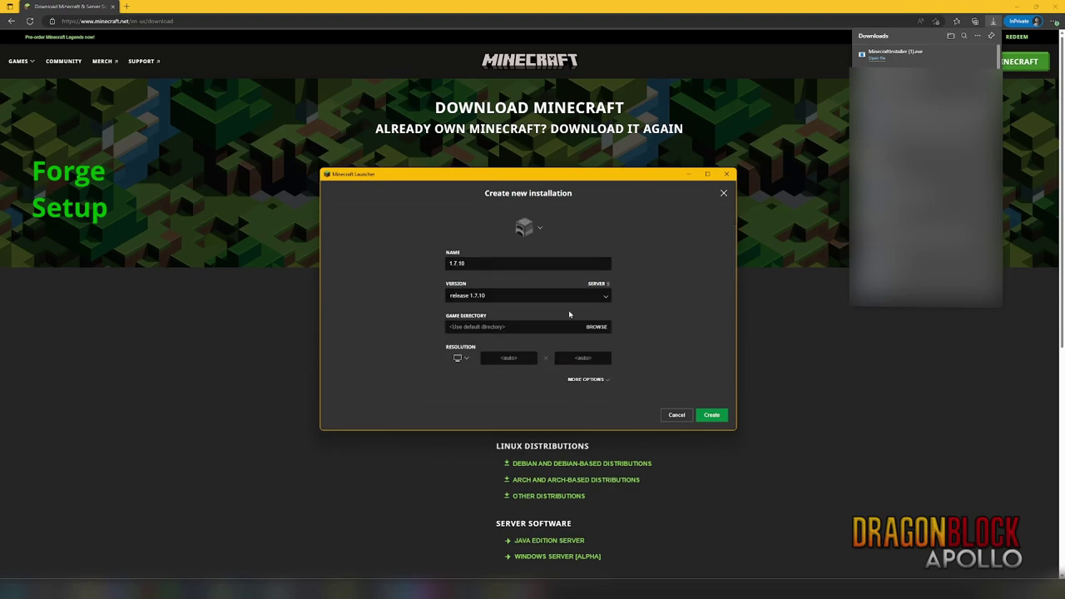
pyautogui.click(709, 416)
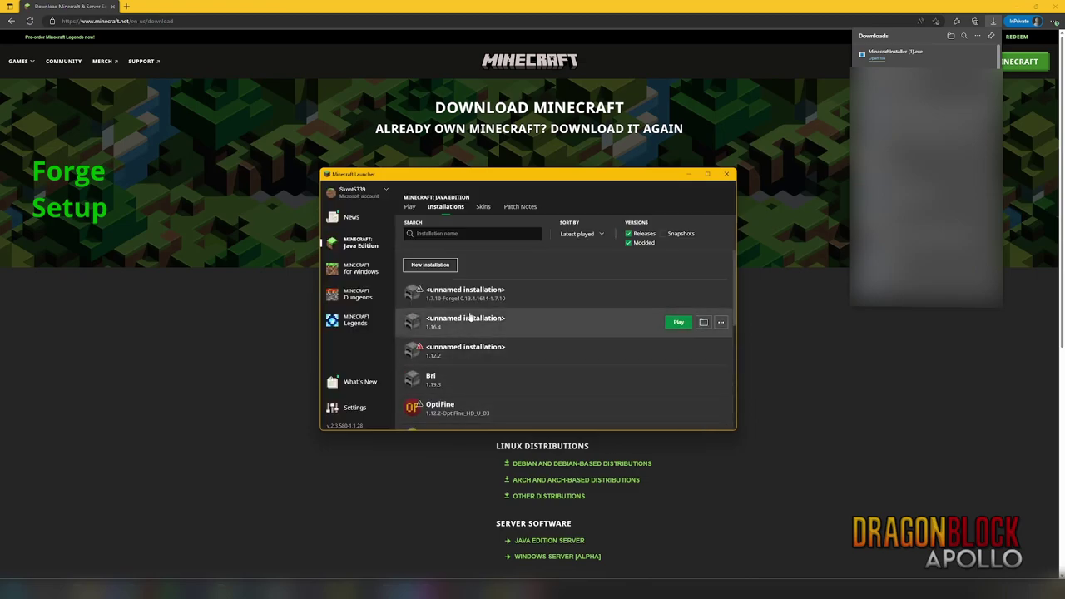
# Choose the 1.7.10 installation as the one to play in Minecraft: Java Edition
pyautogui.click(410, 208)
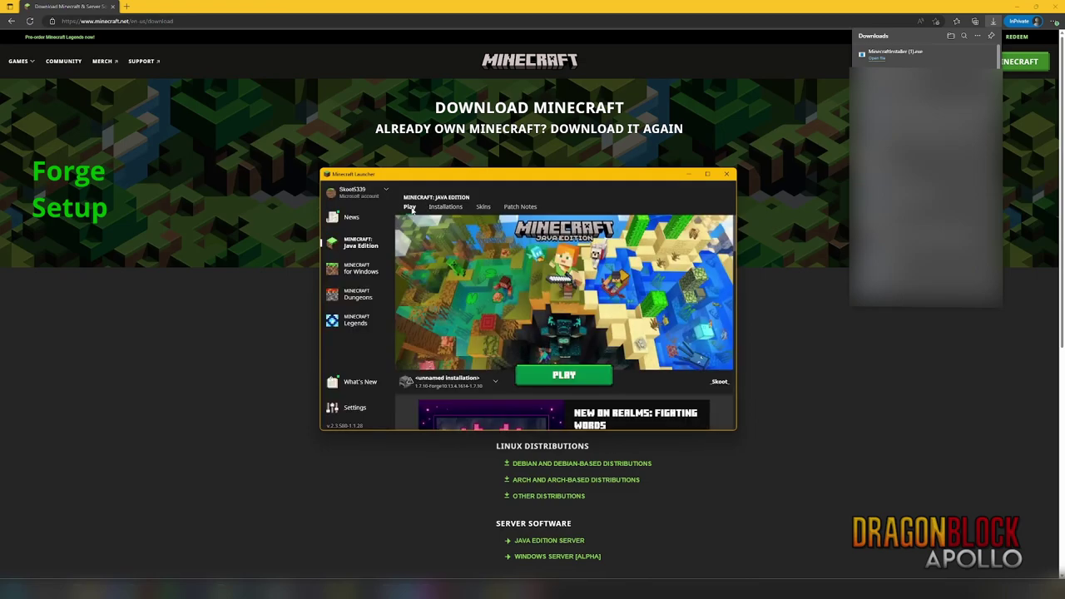
pyautogui.click(471, 381)
pyautogui.scroll(-5, 462, 333)
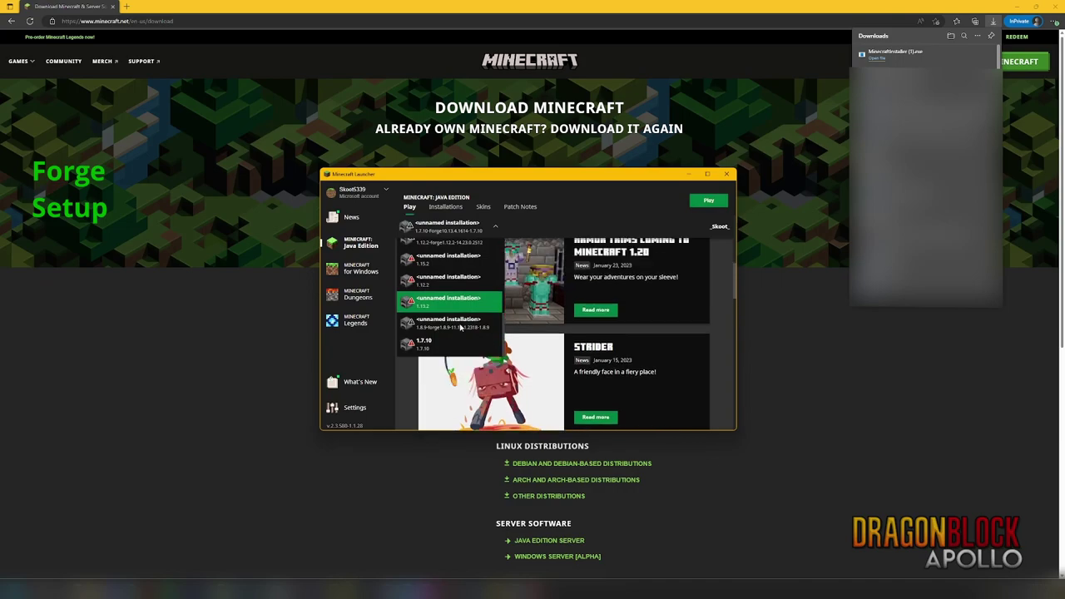
pyautogui.scroll(3, 458, 358)
pyautogui.scroll(-1, 456, 379)
pyautogui.click(456, 382)
pyautogui.scroll(3, 466, 357)
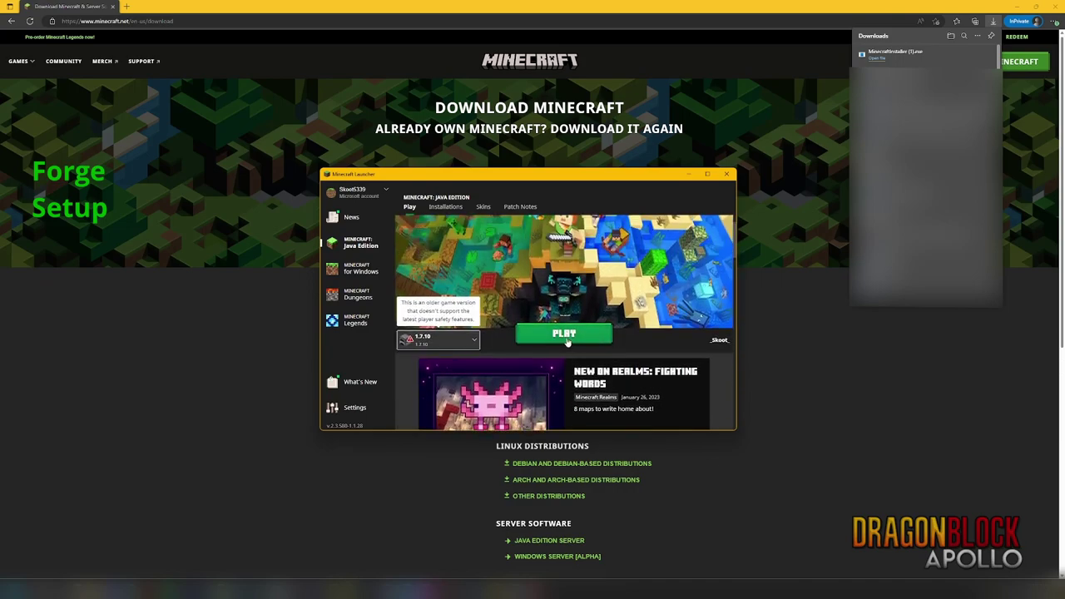
# Launch Minecraft 1.7.10, accepting the older-version risks and turning off further warnings for this installation
pyautogui.click(564, 331)
pyautogui.click(489, 319)
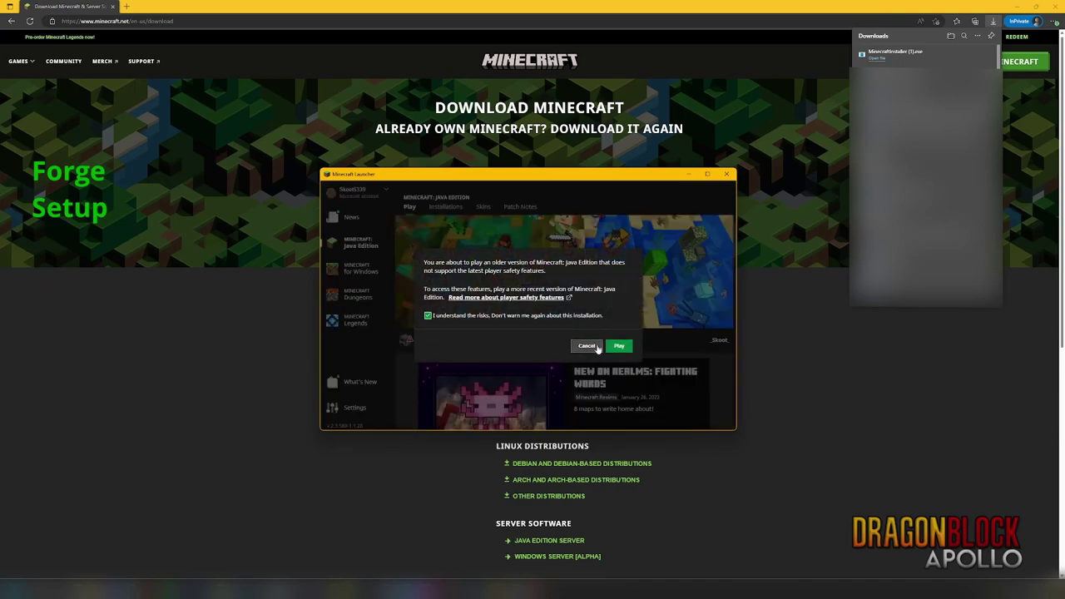
pyautogui.click(619, 346)
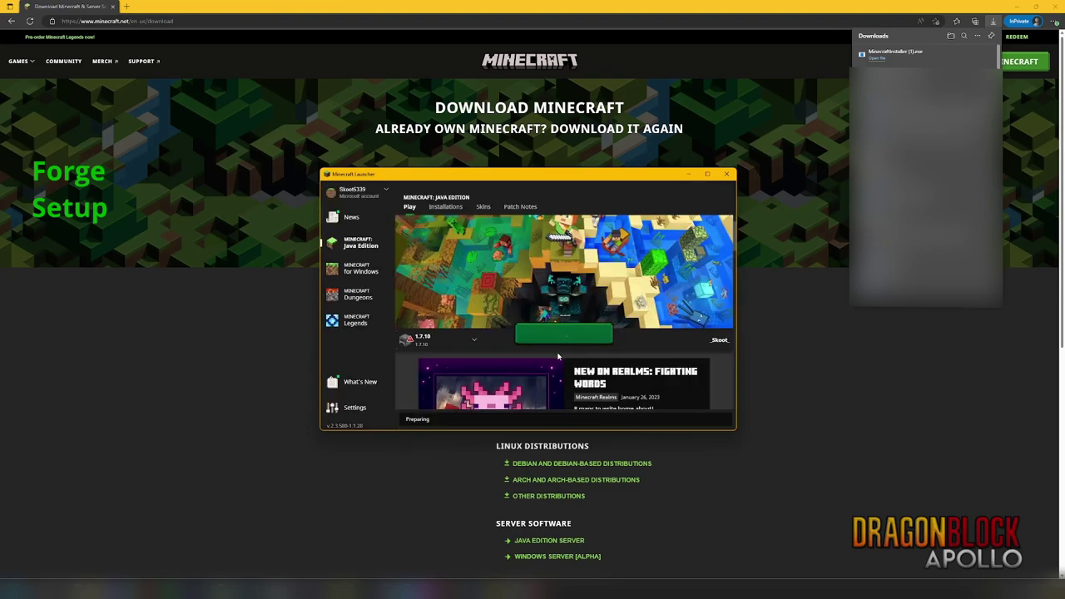
pyautogui.scroll(2, 489, 407)
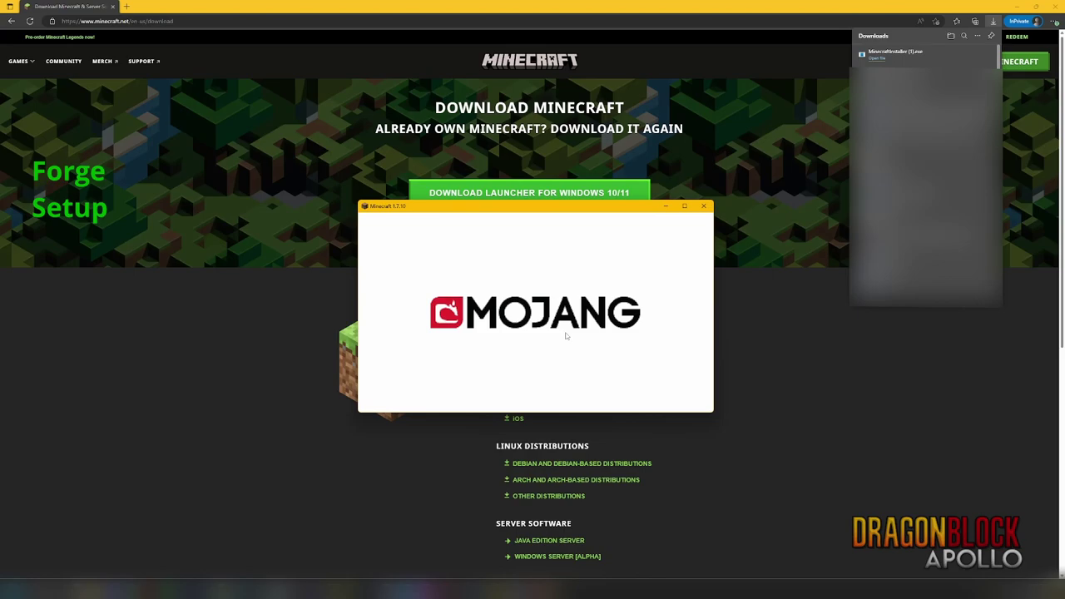
pyautogui.click(704, 206)
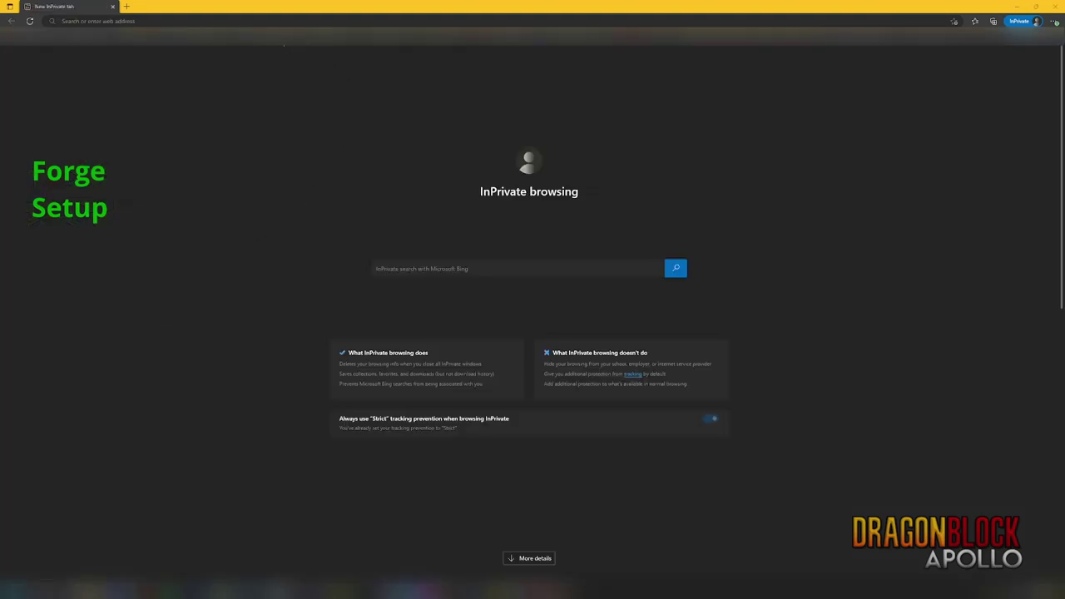
pyautogui.write('https://files.minecraftforge.net/net/minecraftforge/forge/index_1.7.10.html')
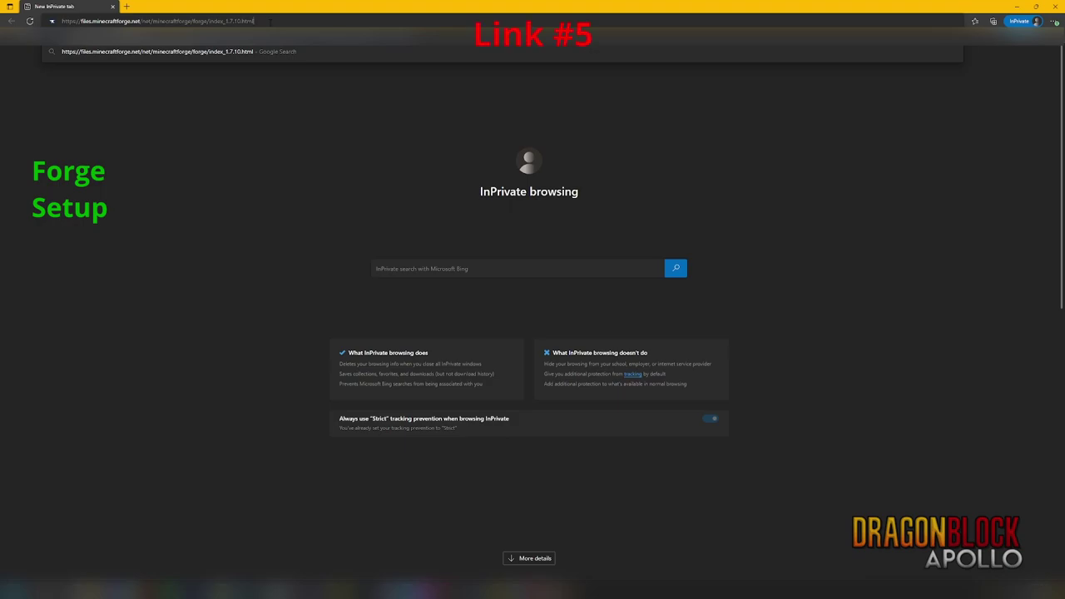
pyautogui.press('Return')
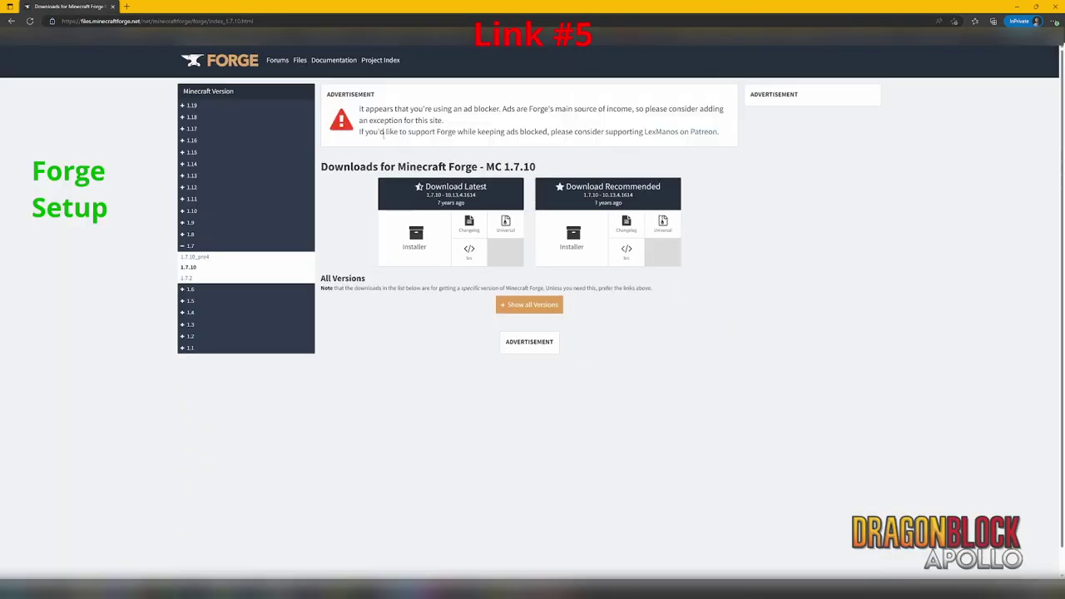
# Download the latest Forge installer for Minecraft 1.7.10, version 10.13.4.1614, skipping the advertisement page
pyautogui.scroll(-1, 408, 248)
pyautogui.click(419, 227)
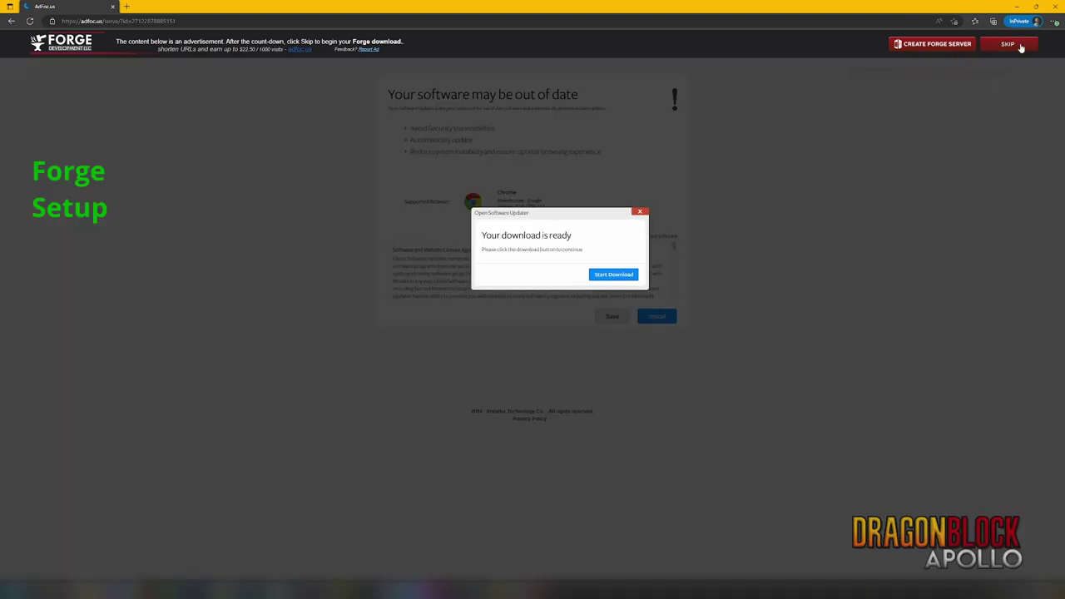
pyautogui.click(1021, 47)
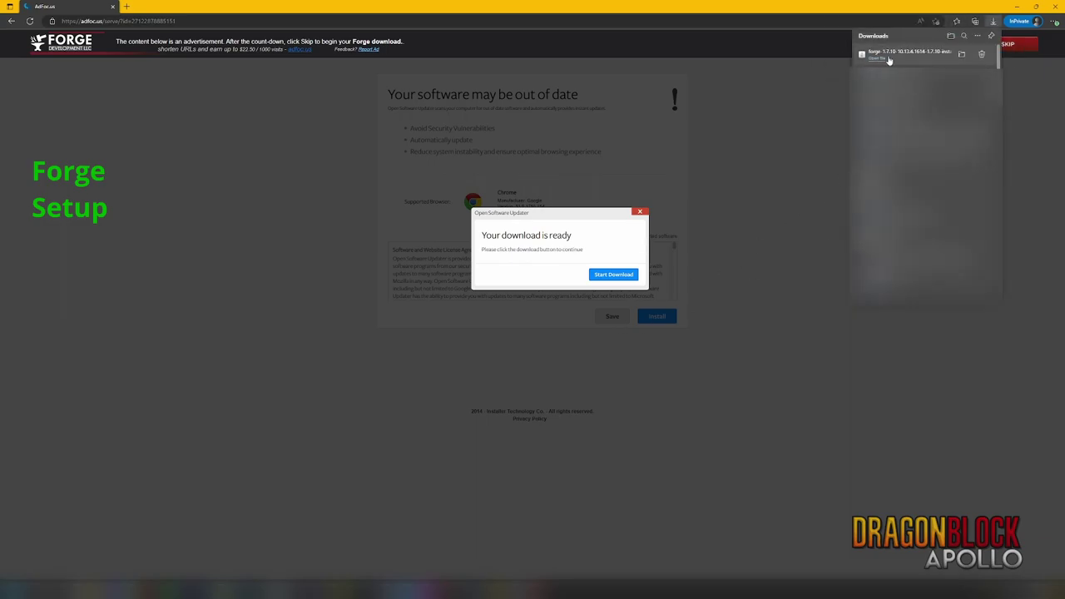
# Run the downloaded Forge installer and install the client into the default .minecraft folder
pyautogui.click(898, 57)
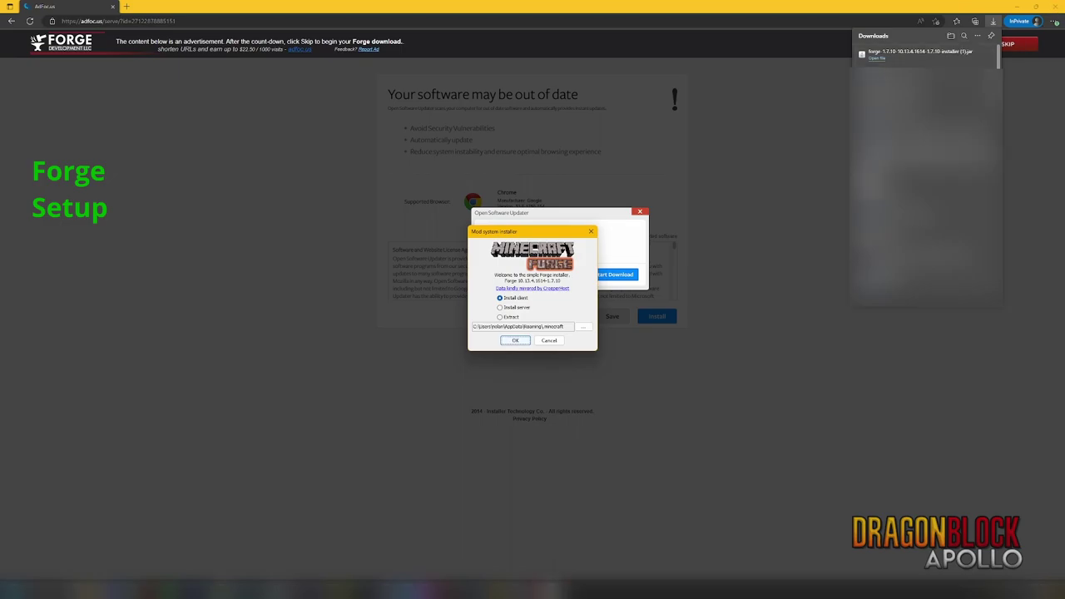
pyautogui.moveTo(527, 229); pyautogui.dragTo(569, 163)
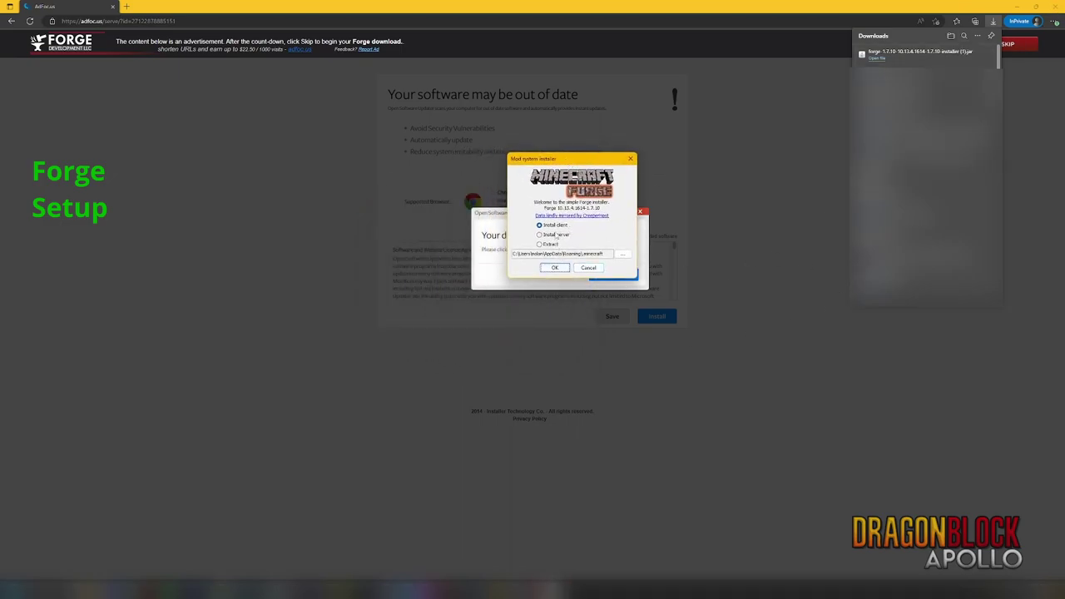
pyautogui.tripleClick(571, 255)
pyautogui.click(554, 269)
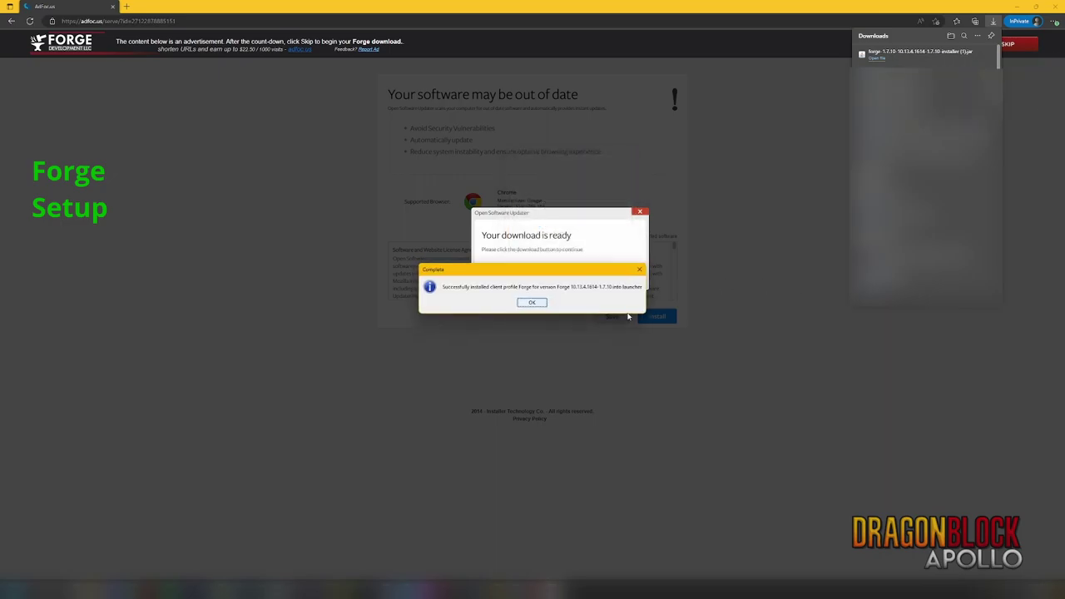
pyautogui.click(531, 302)
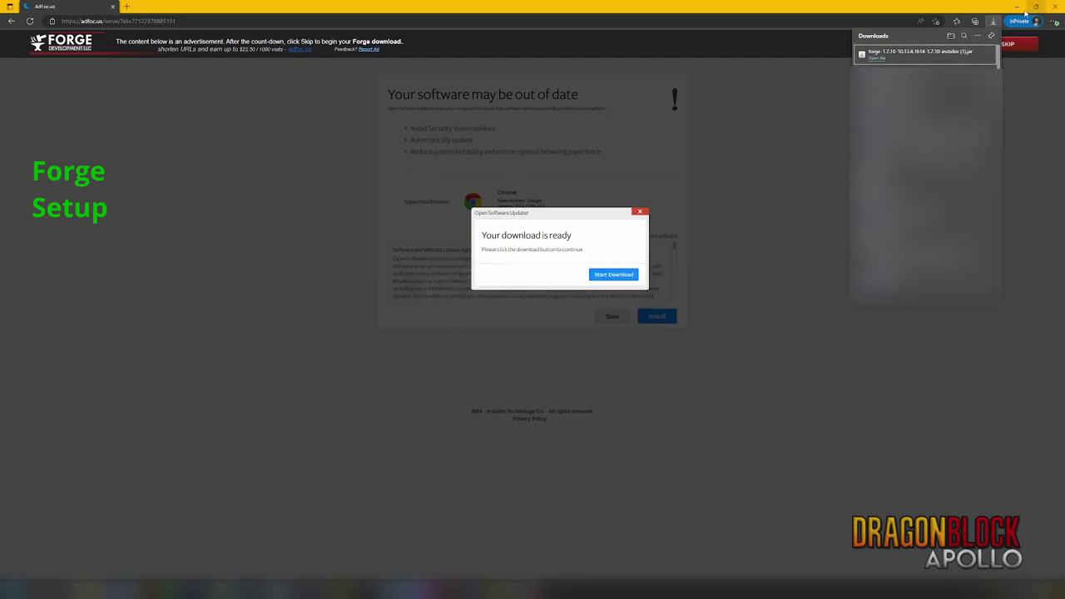
# Open the Minecraft Launcher and choose the Forge 1.7.10-Forge10.13.4.1614-1.7.10 installation as the one to play
pyautogui.moveTo(258, 587)
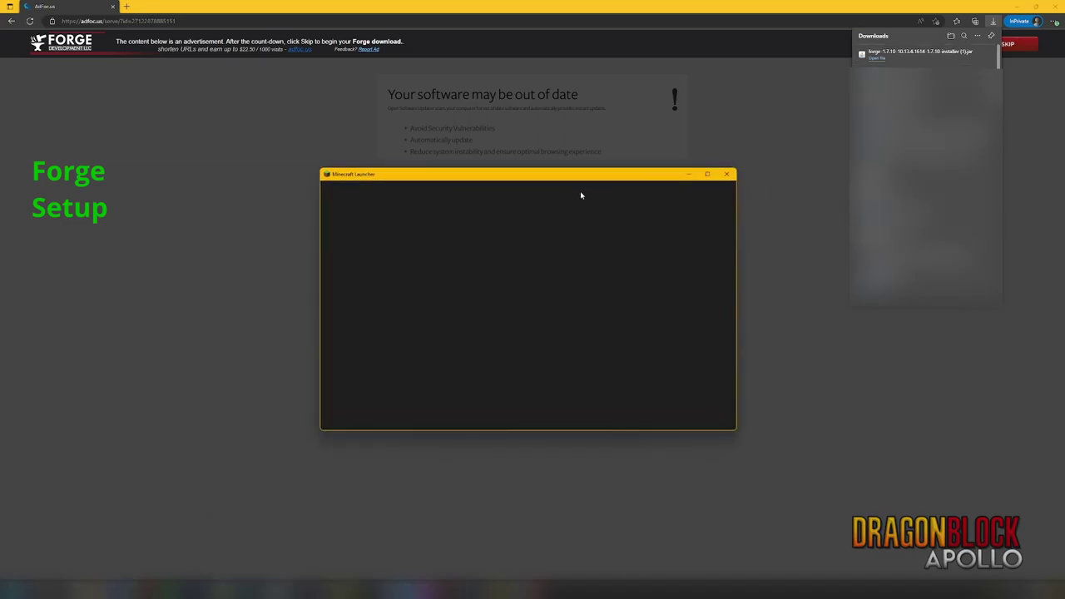
pyautogui.moveTo(580, 178); pyautogui.dragTo(592, 164)
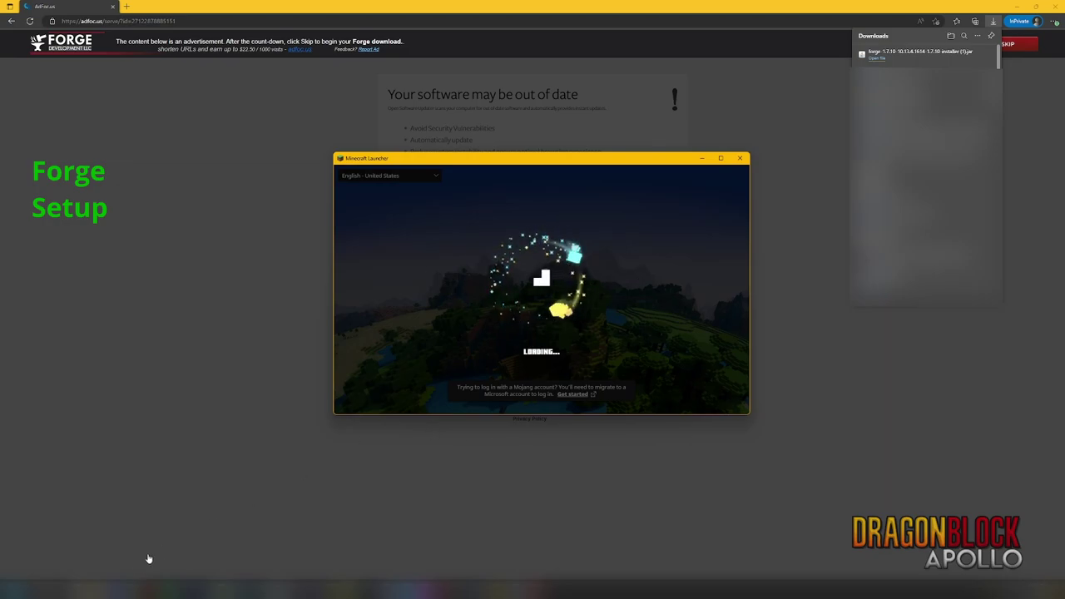
pyautogui.click(491, 369)
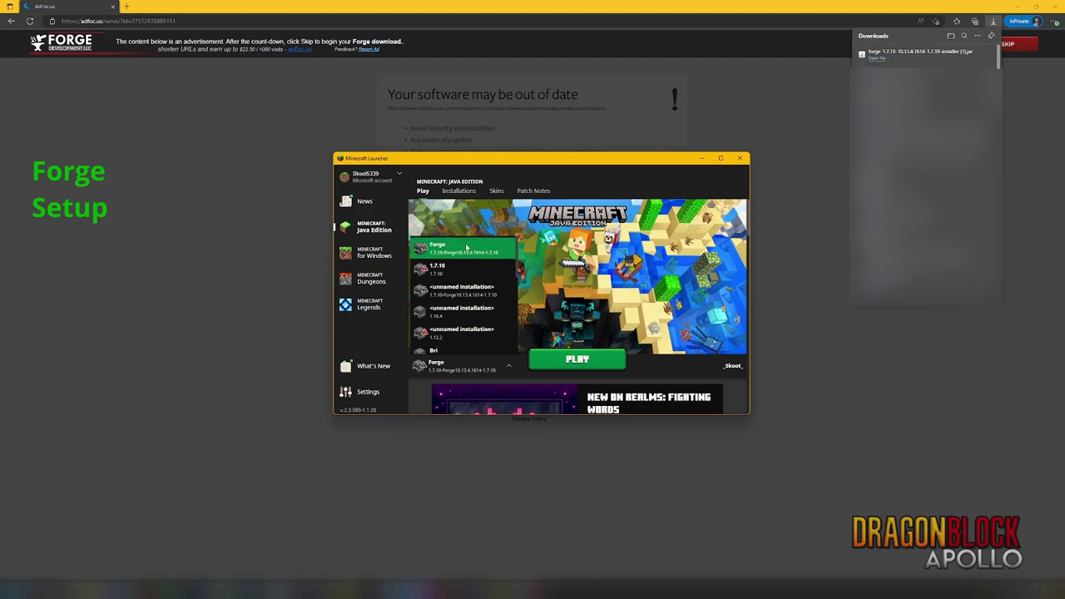
pyautogui.click(475, 252)
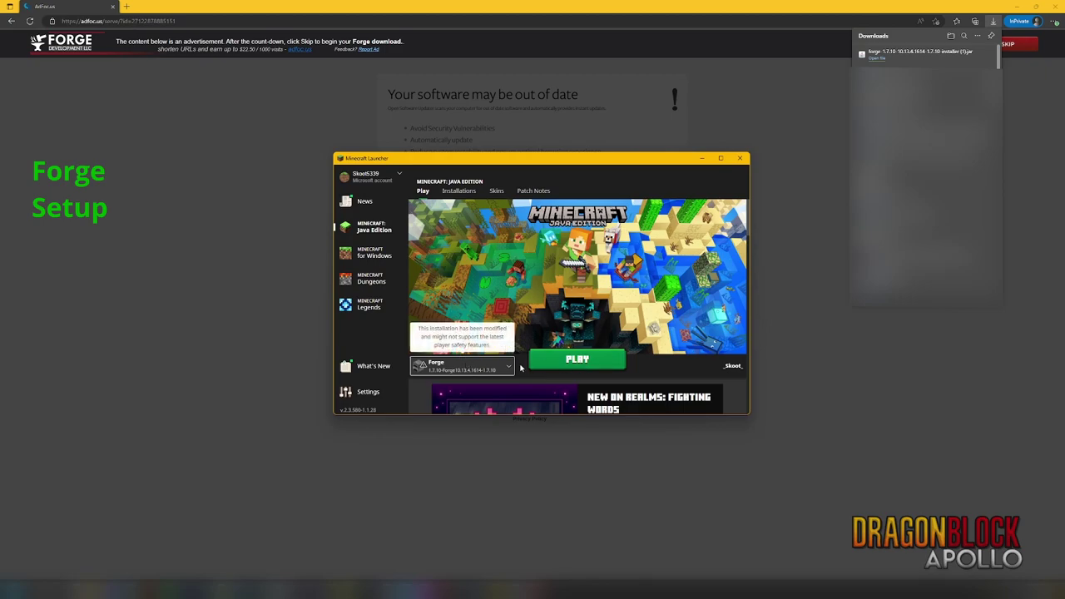
# Launch the Forge installation, accepting the modified-installation risks and turning off further warnings for it
pyautogui.click(574, 359)
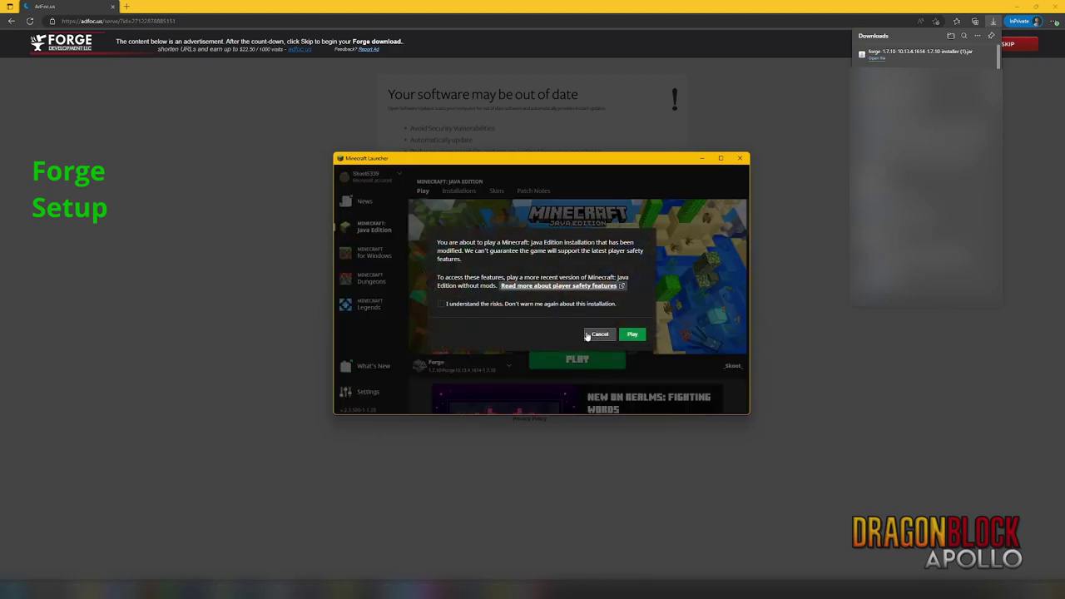
pyautogui.click(528, 304)
pyautogui.click(631, 336)
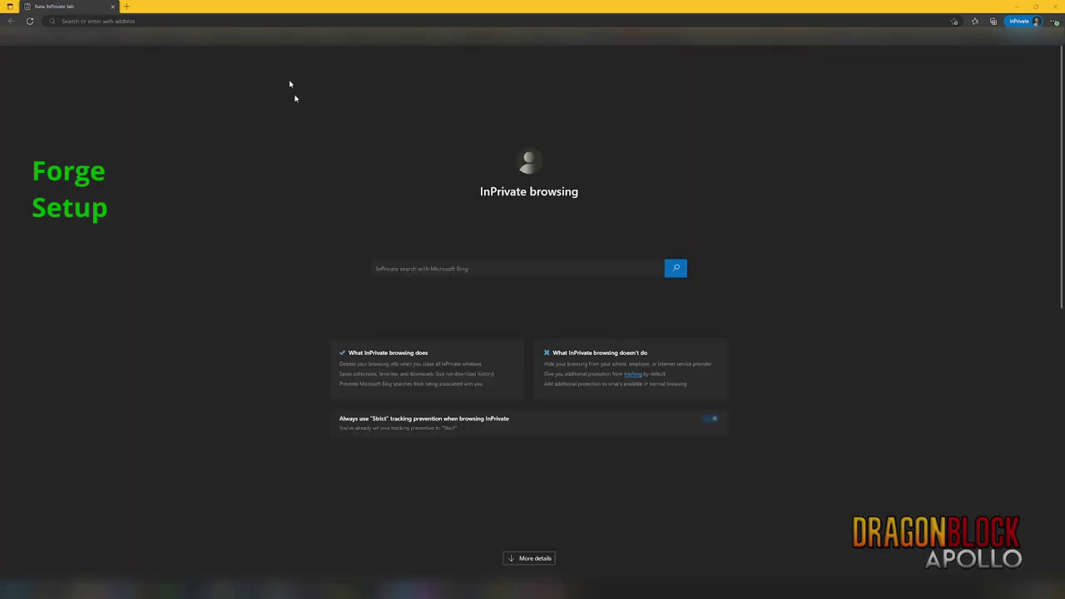
pyautogui.click(261, 20)
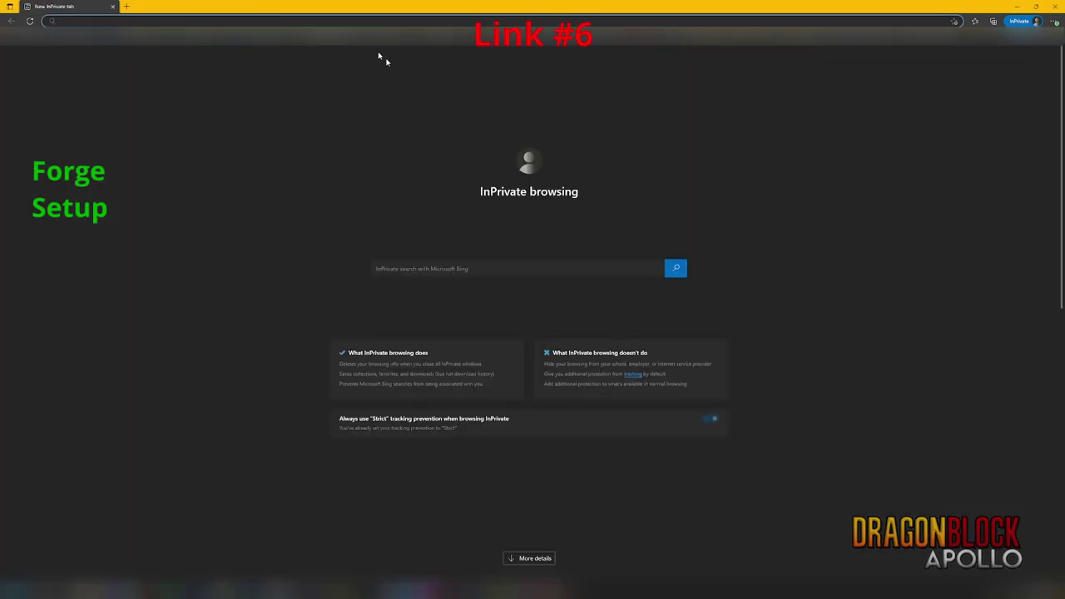
pyautogui.write('https://file.apollonetworkmc.net/Dragon-Block-C-Apollo-Non-Technic-Download.zip')
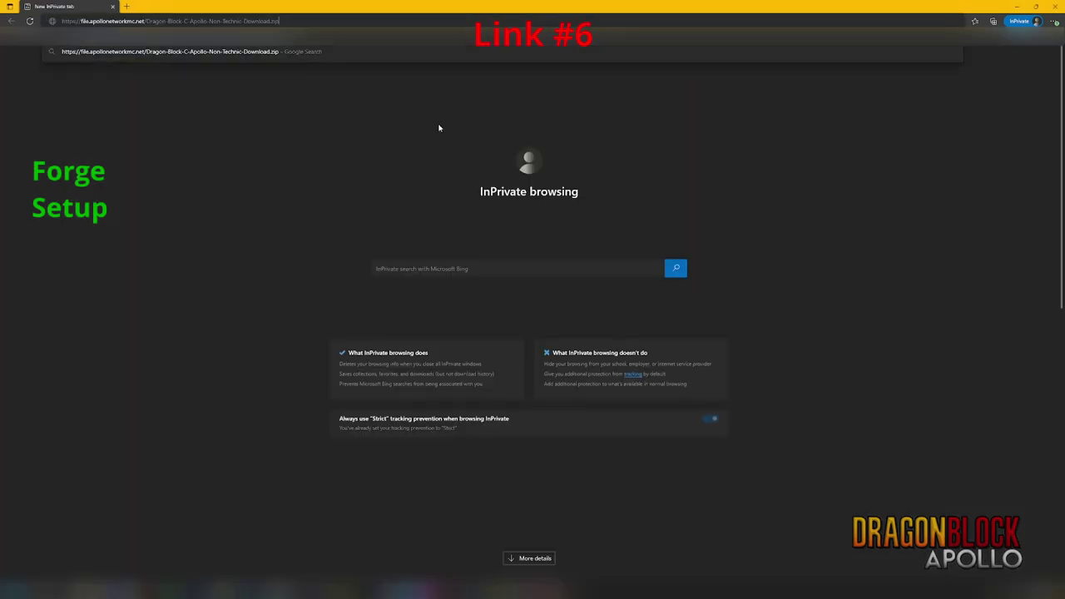
pyautogui.press('Return')
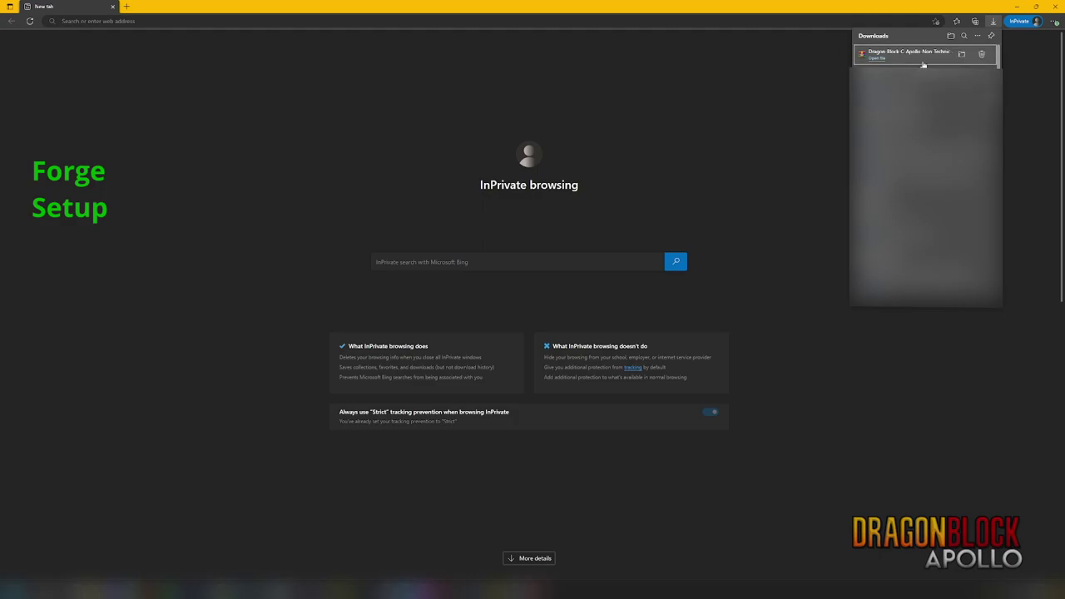
pyautogui.click(928, 54)
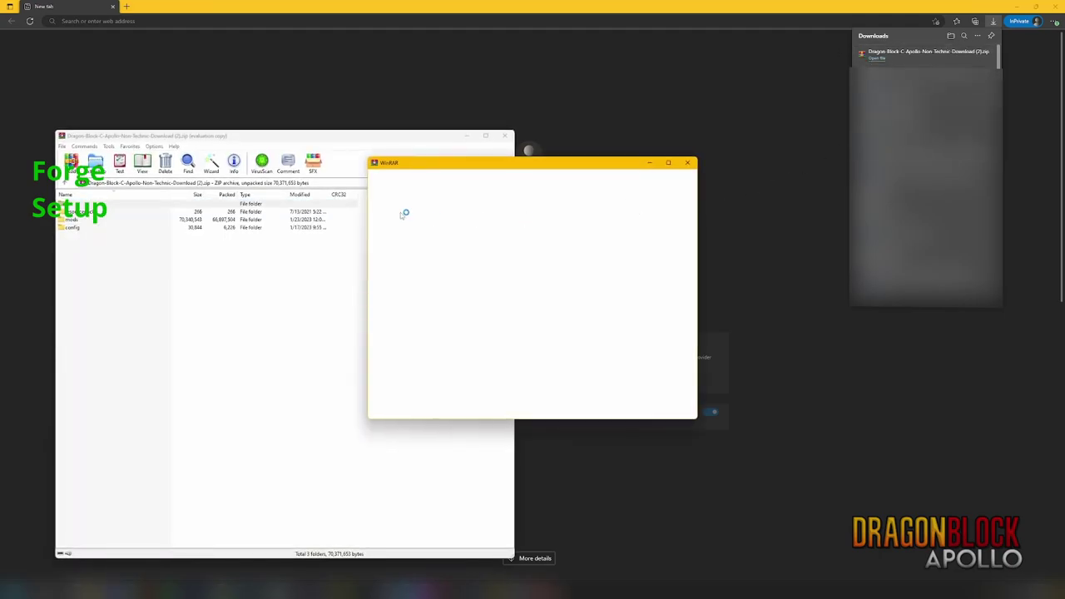
pyautogui.click(689, 162)
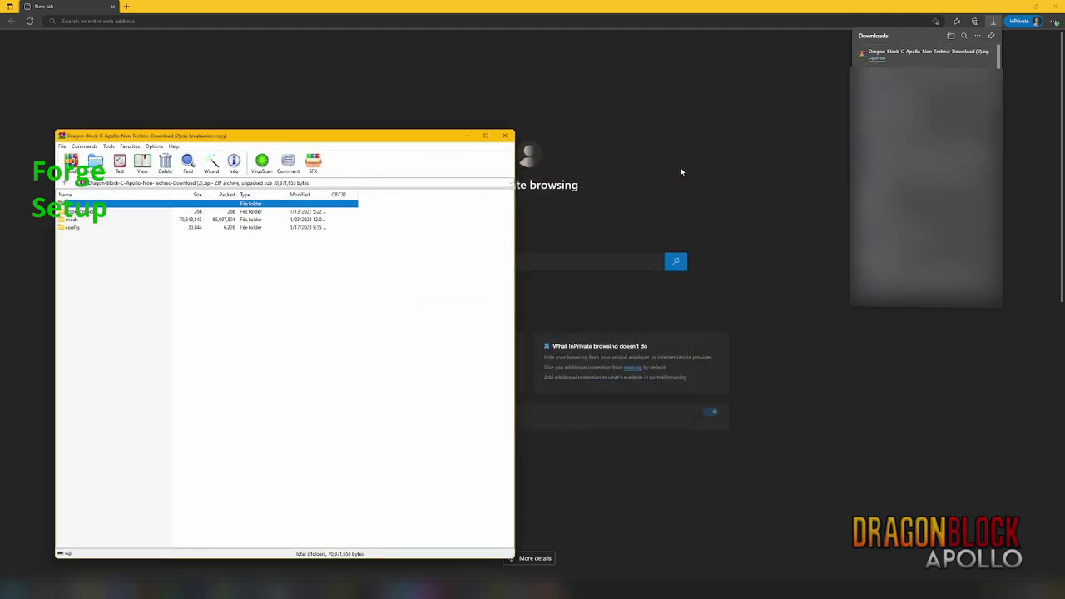
pyautogui.moveTo(169, 136); pyautogui.dragTo(153, 84)
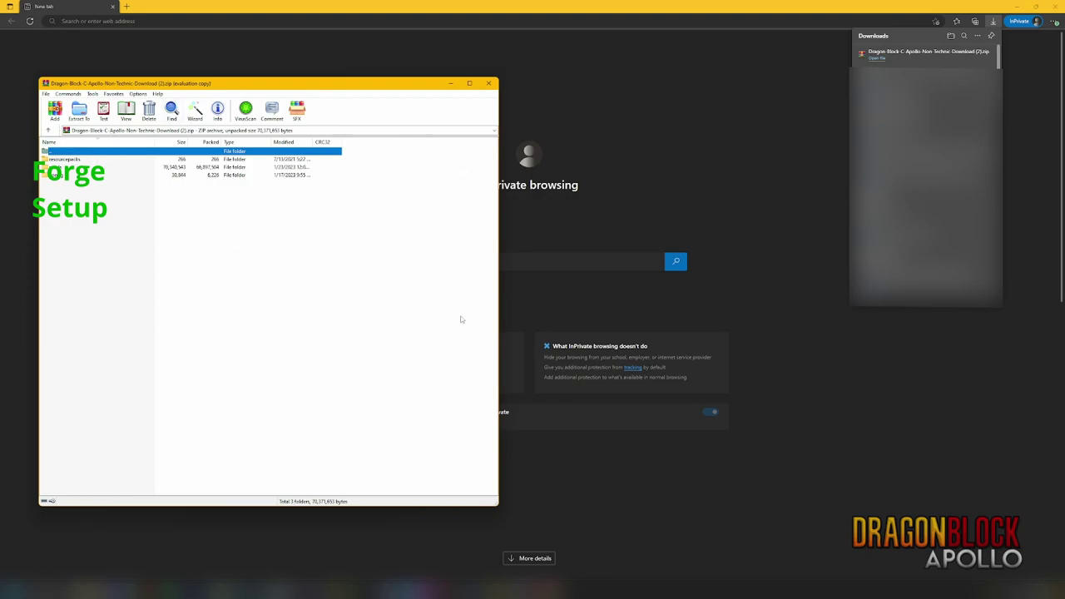
# Search the web for winrar and open the official WinRAR website
pyautogui.click(242, 17)
pyautogui.write('winrar')
pyautogui.press('Return')
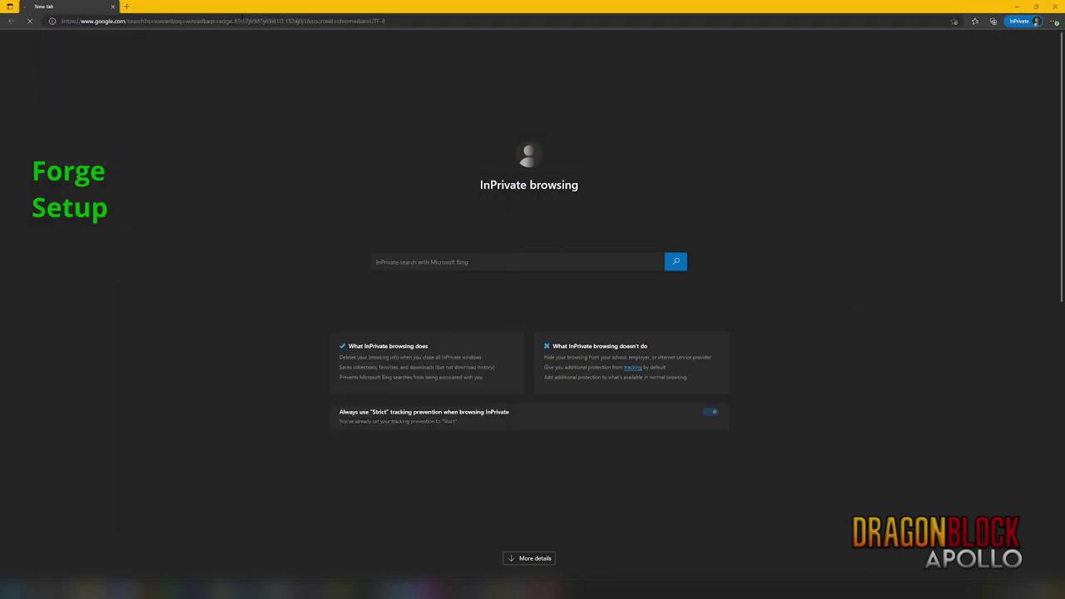
pyautogui.click(153, 155)
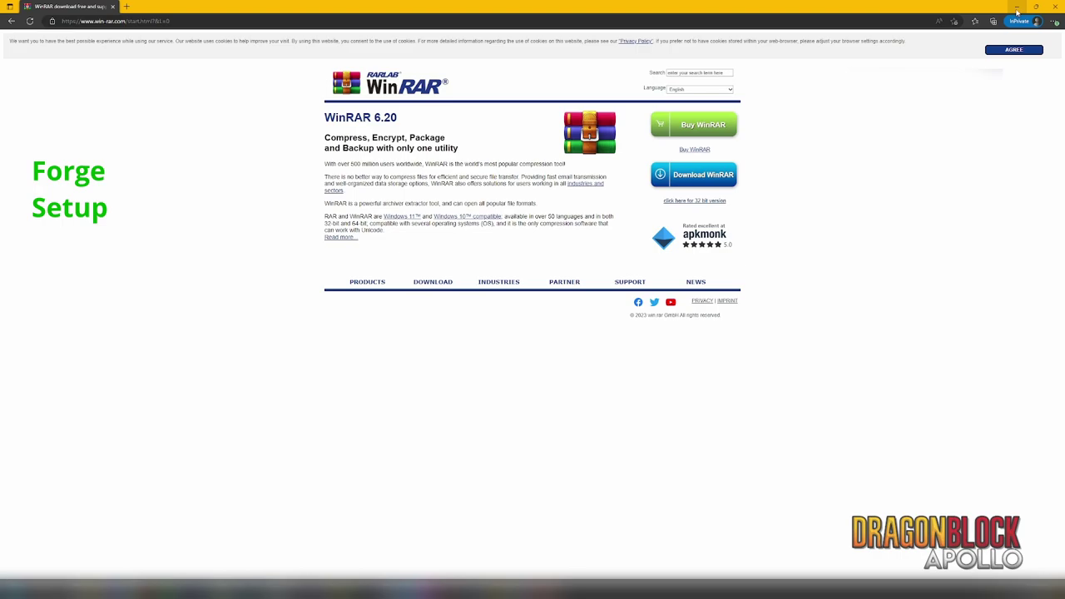
# Open the %appdata% location through the Windows Run dialog and go into its .minecraft folder
pyautogui.press('super+s')
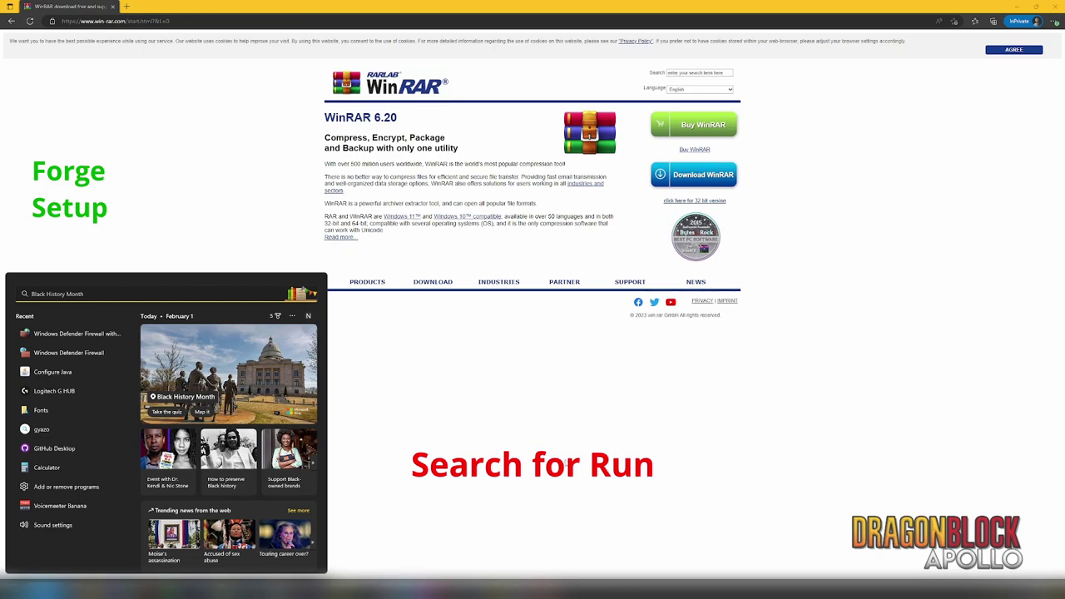
pyautogui.write('run')
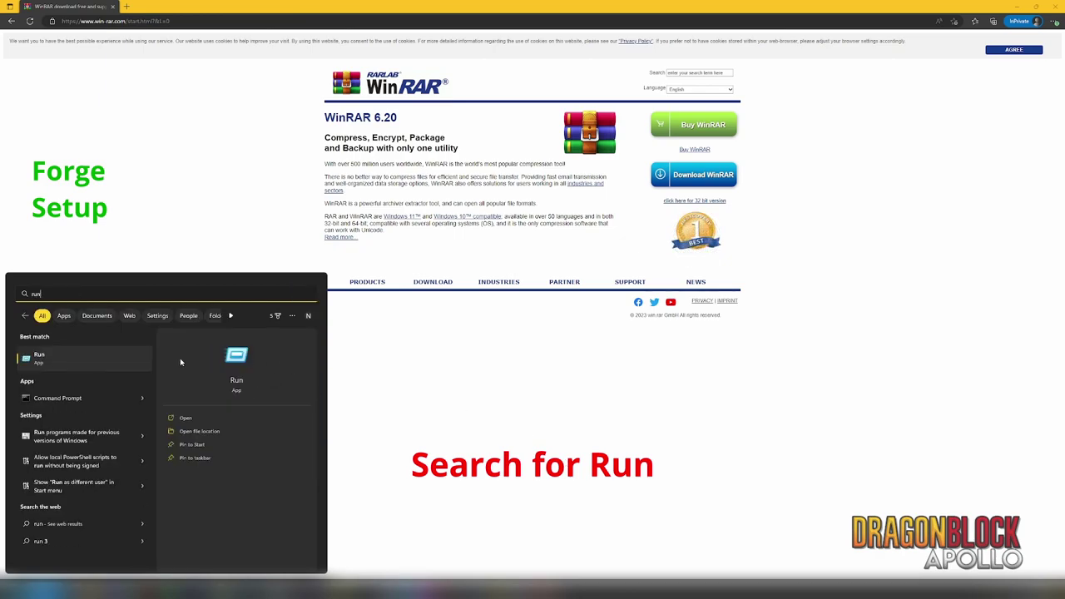
pyautogui.click(222, 363)
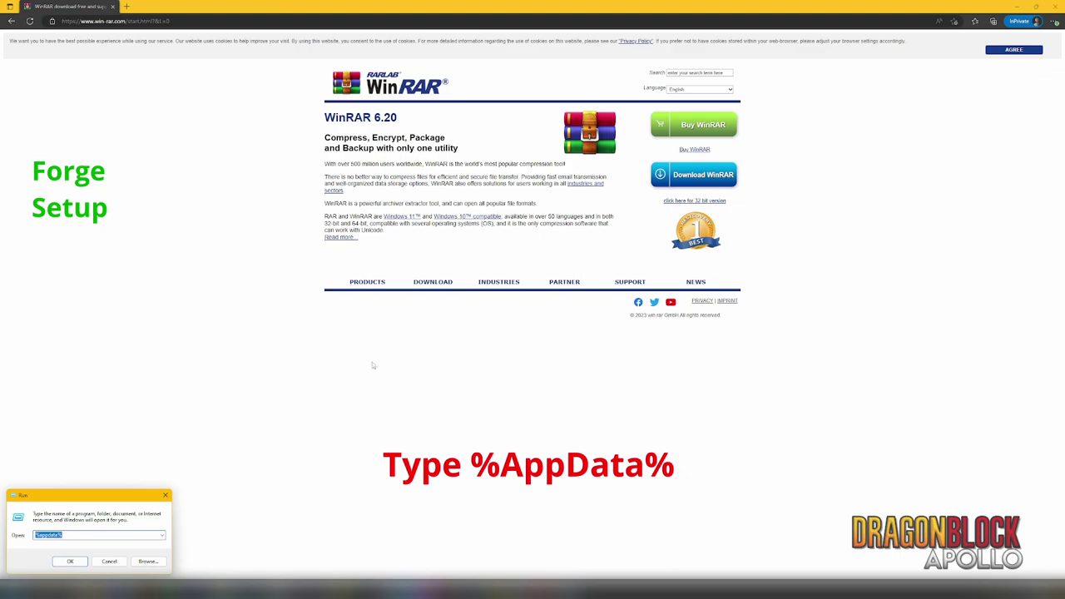
pyautogui.press('Return')
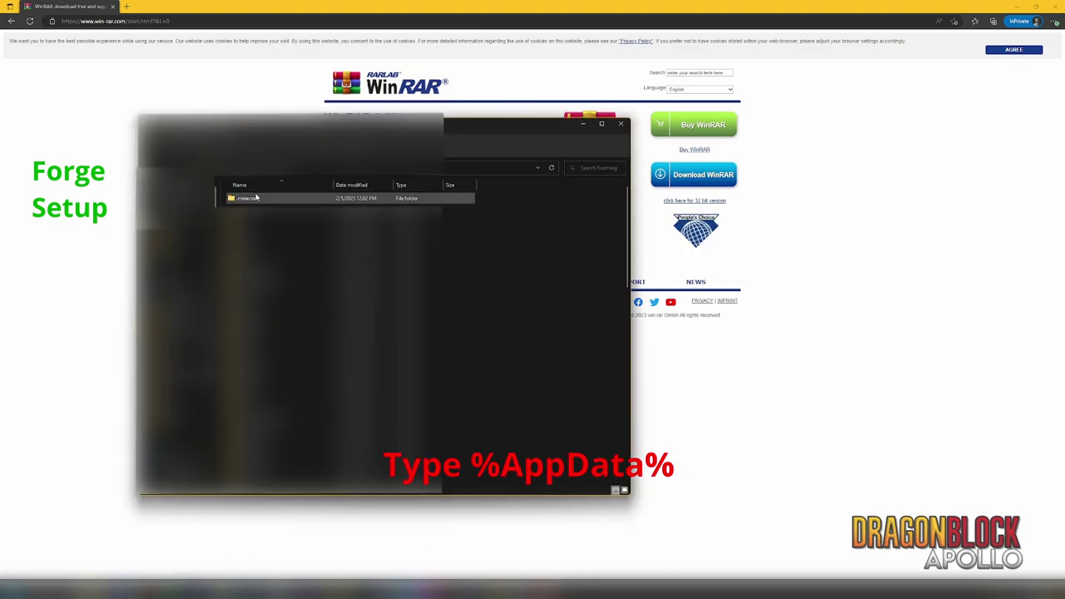
pyautogui.doubleClick(247, 198)
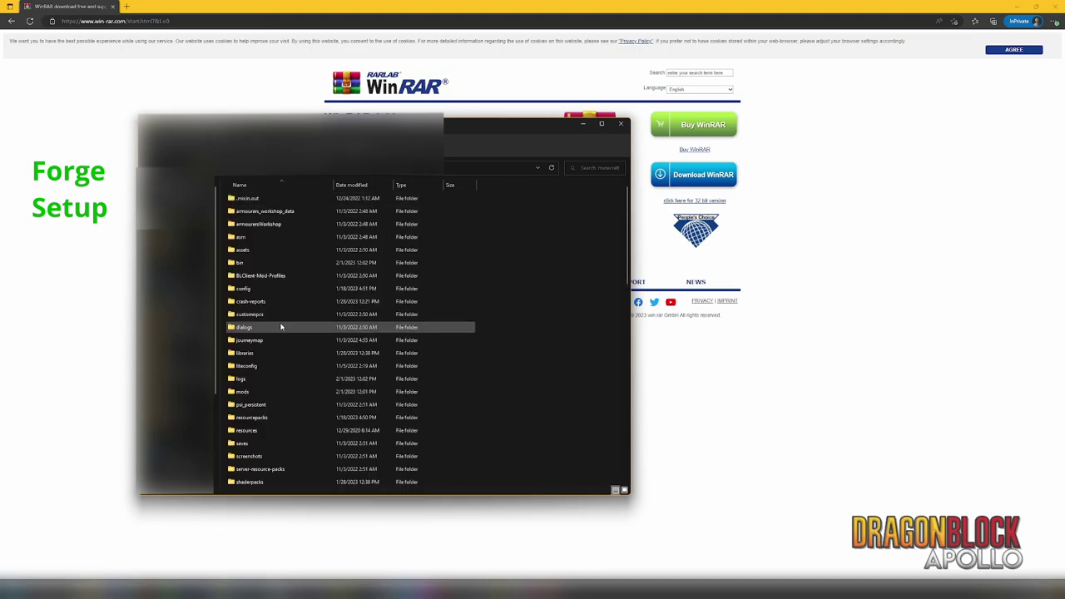
pyautogui.scroll(-3, 333, 357)
pyautogui.scroll(3, 337, 360)
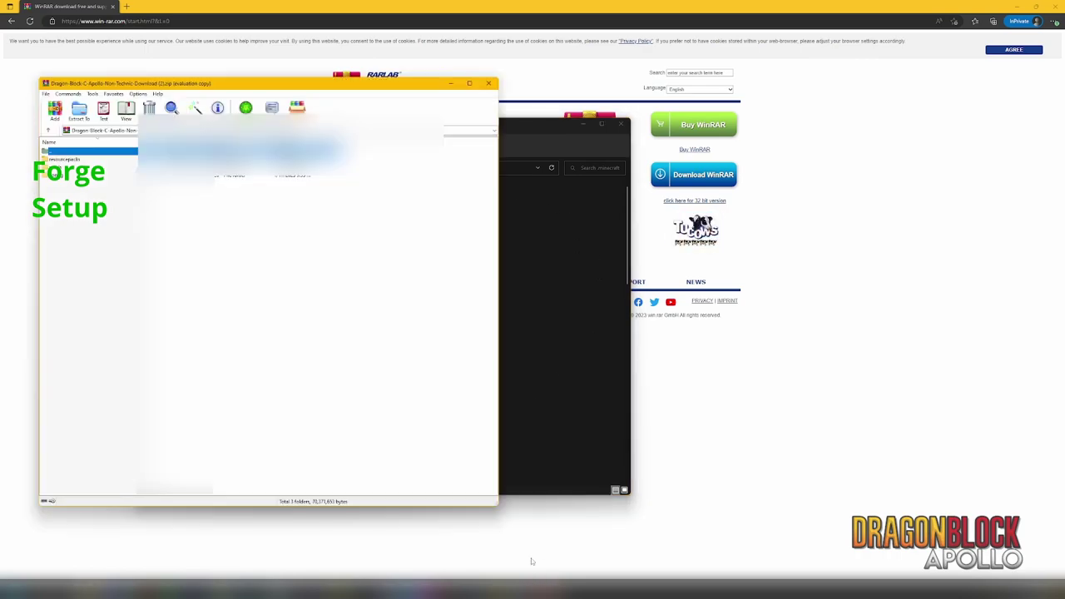
# Extract the resourcepacks, mods and config folders from the Dragon Block archive into .minecraft, replacing files with the same names
pyautogui.moveTo(311, 88); pyautogui.dragTo(829, 104)
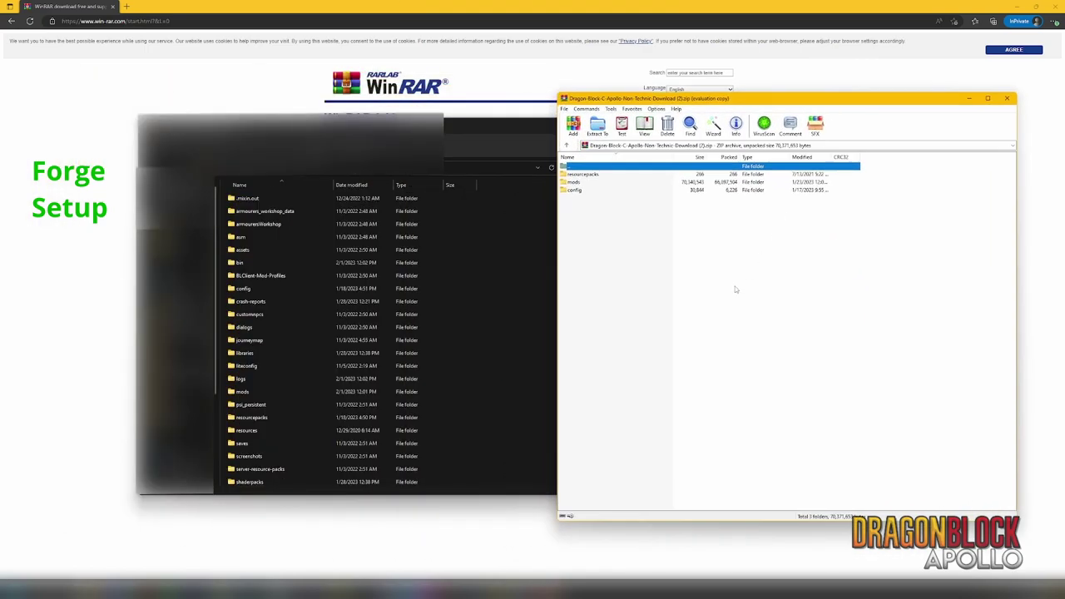
pyautogui.moveTo(692, 294); pyautogui.dragTo(586, 177)
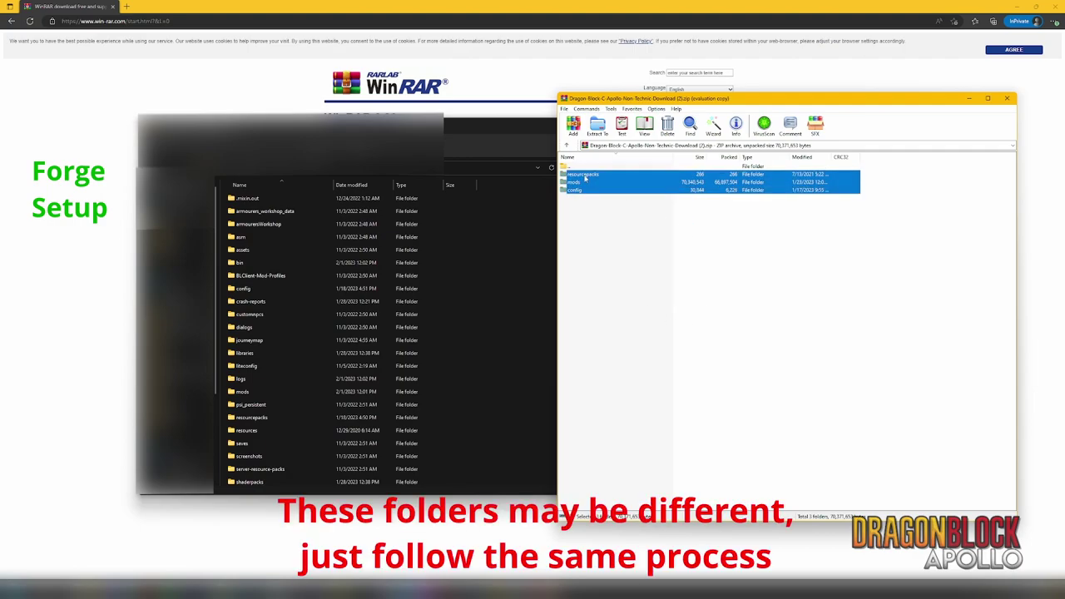
pyautogui.moveTo(583, 181); pyautogui.dragTo(528, 240)
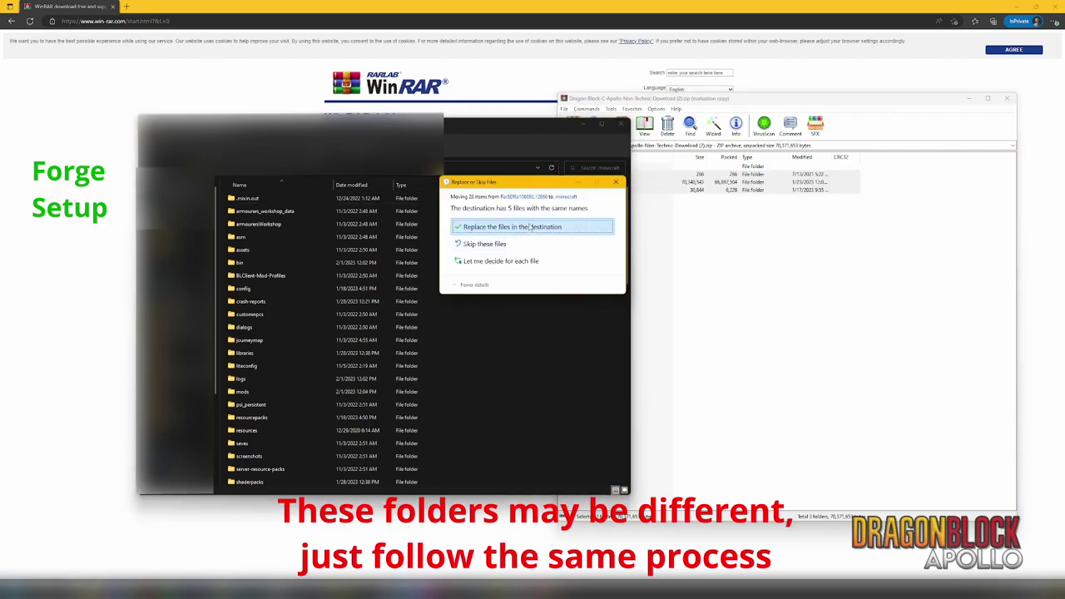
pyautogui.click(530, 226)
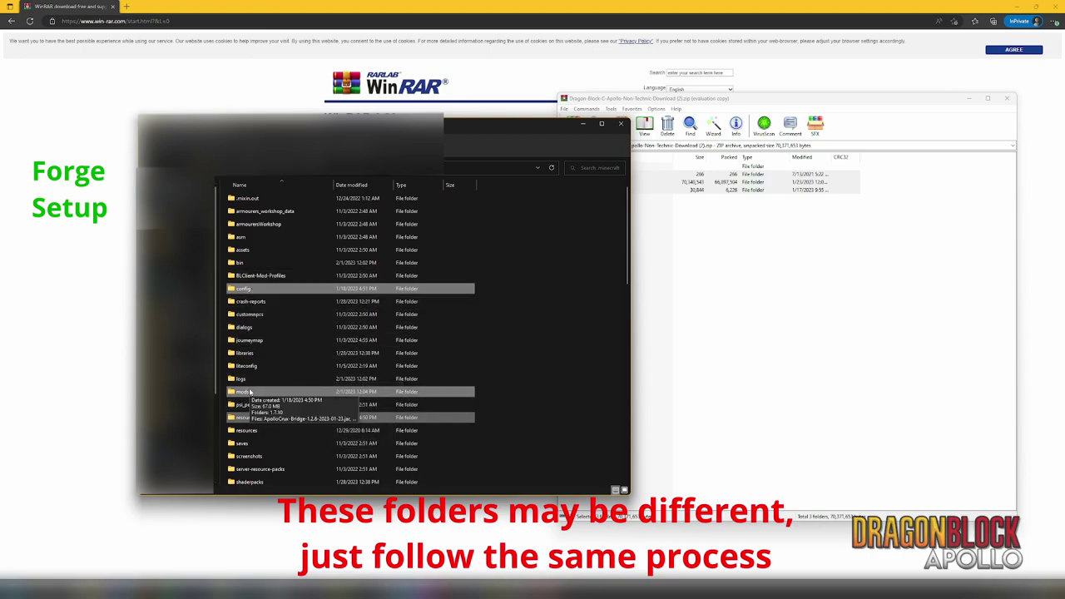
# Open the mods folder inside .minecraft and examine the extracted mod files
pyautogui.doubleClick(250, 392)
pyautogui.moveTo(499, 434); pyautogui.dragTo(337, 193)
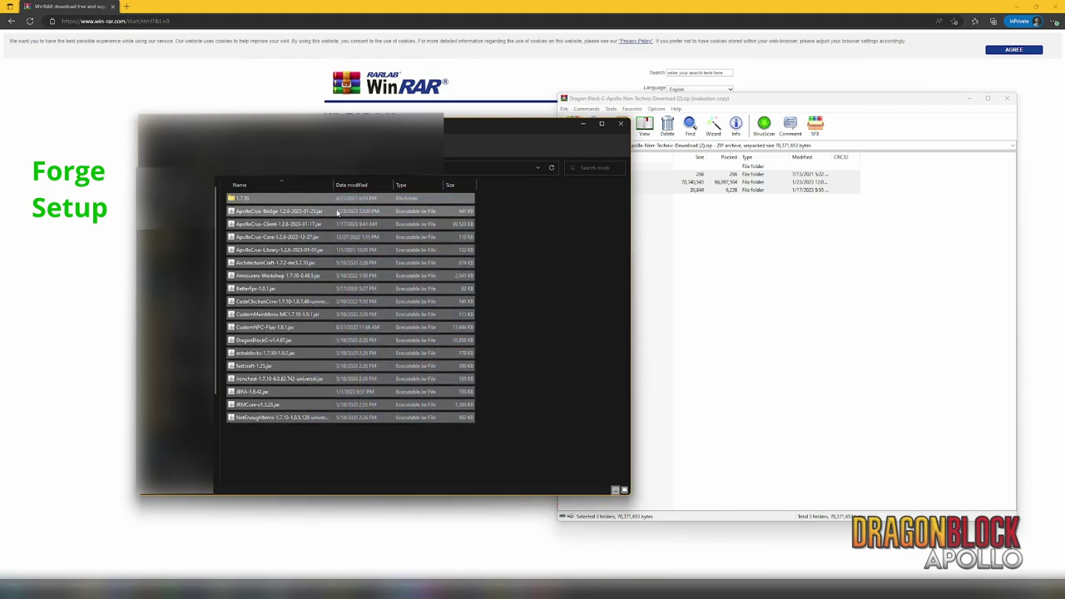
pyautogui.click(518, 273)
pyautogui.click(812, 218)
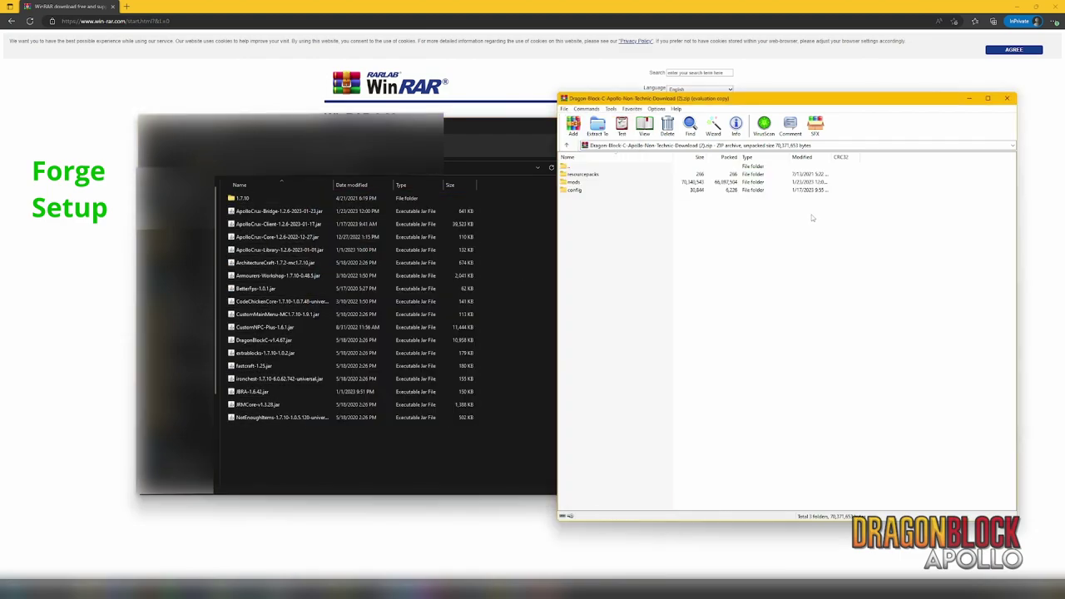
# Close the archive and mods folder, launch the 1.7.10 Forge installation from the Minecraft Launcher, and join the modpack's official server
pyautogui.click(1011, 101)
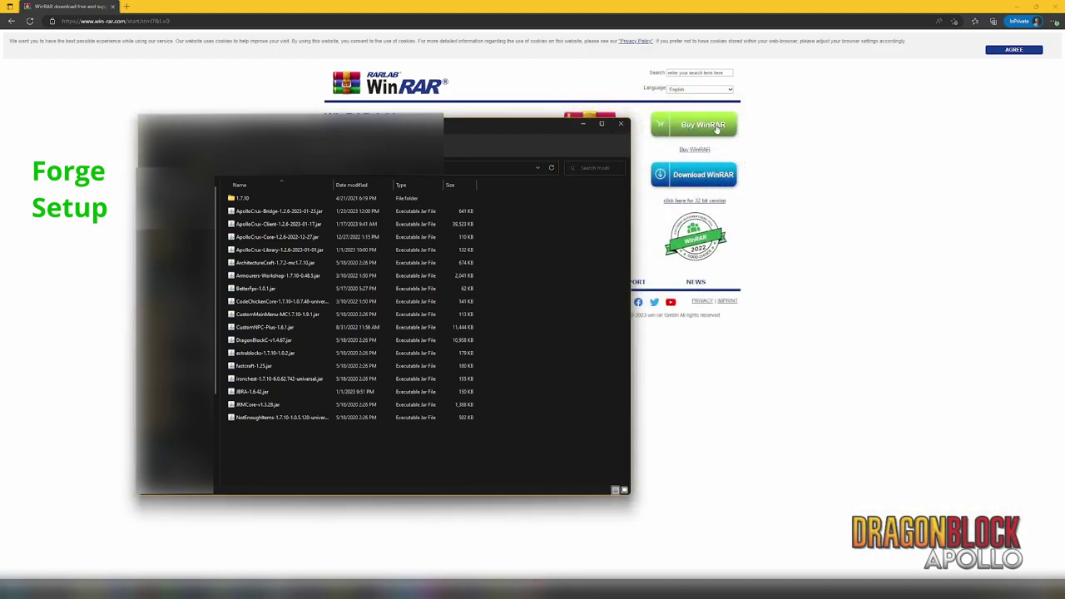
pyautogui.click(621, 123)
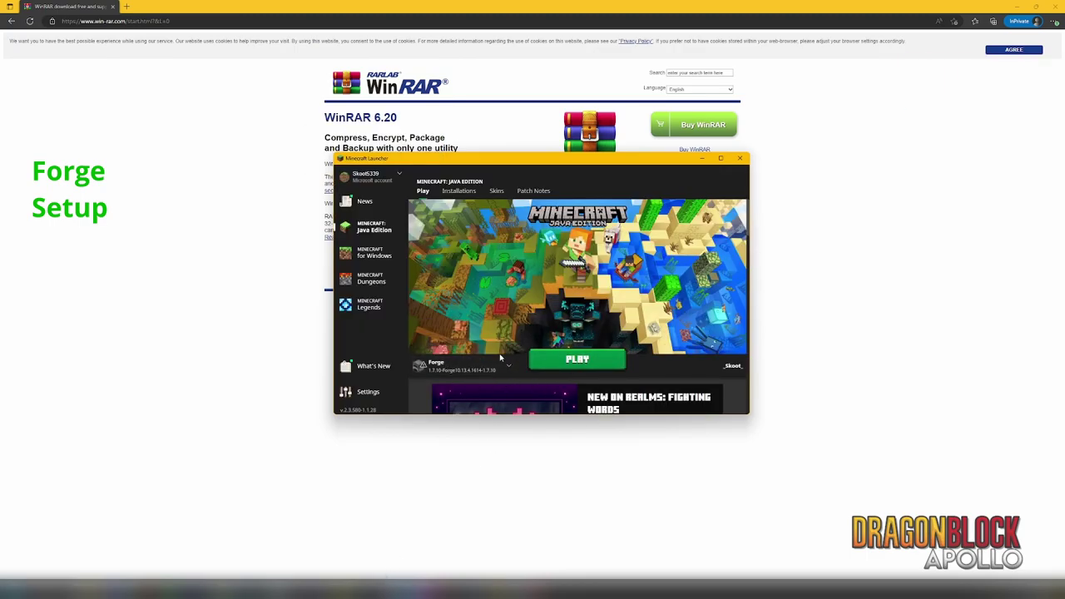
pyautogui.click(558, 360)
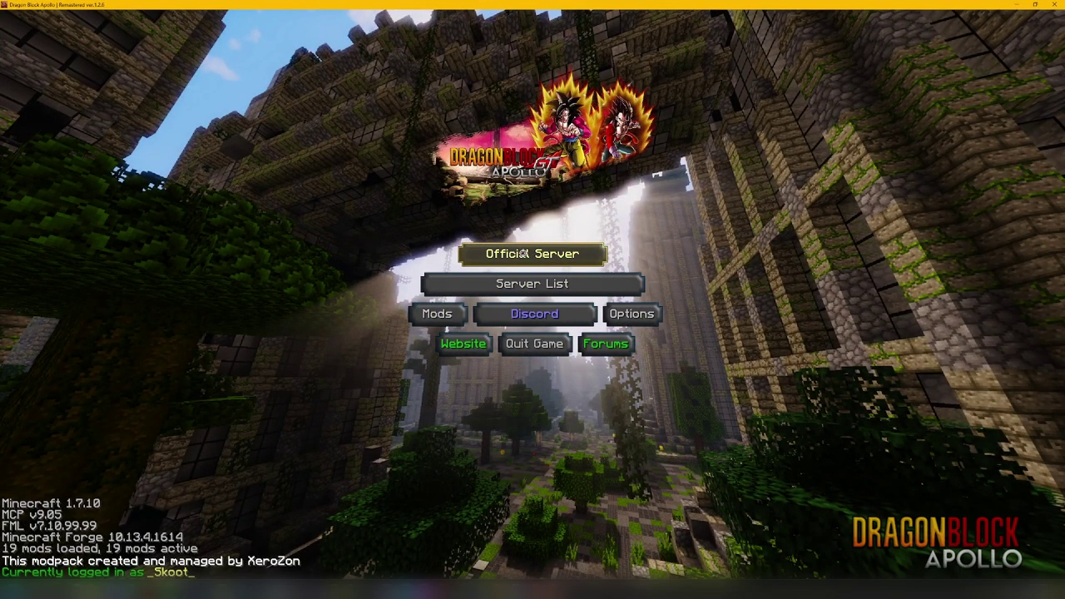
pyautogui.click(522, 253)
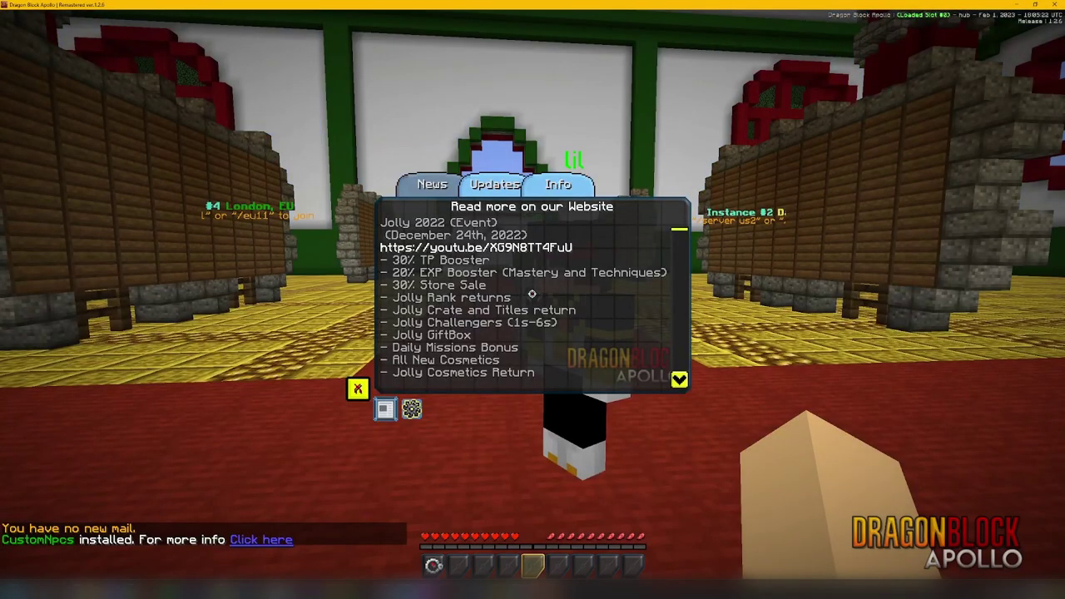
pyautogui.press('Escape')
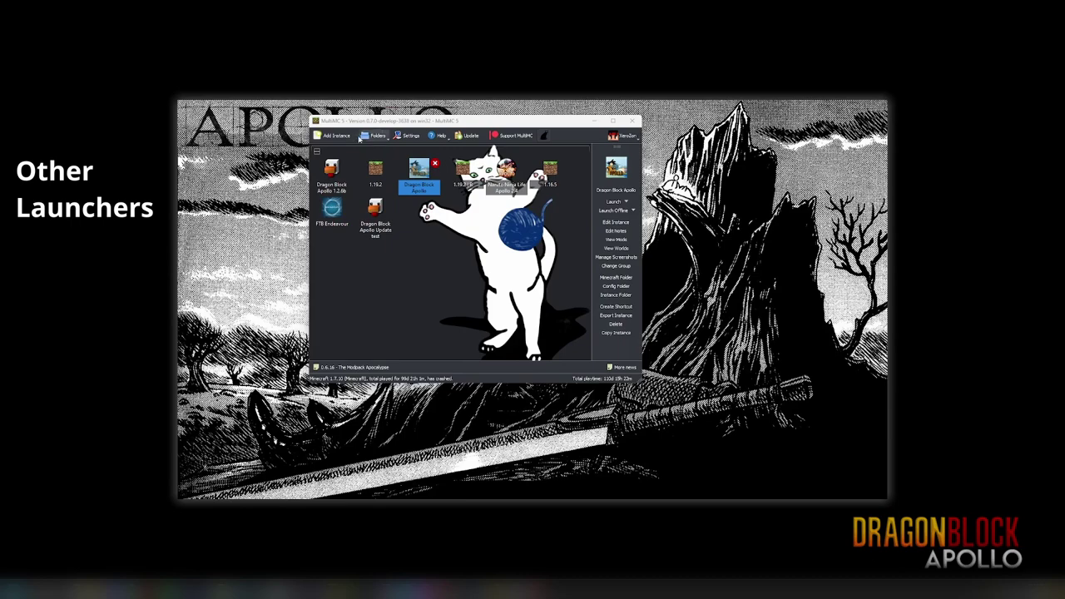
# Switch to MultiMC, search the Technic packs for Apollo in a new instance, view Dragon Block Apollo, and close the dialog without creating it
pyautogui.click(333, 135)
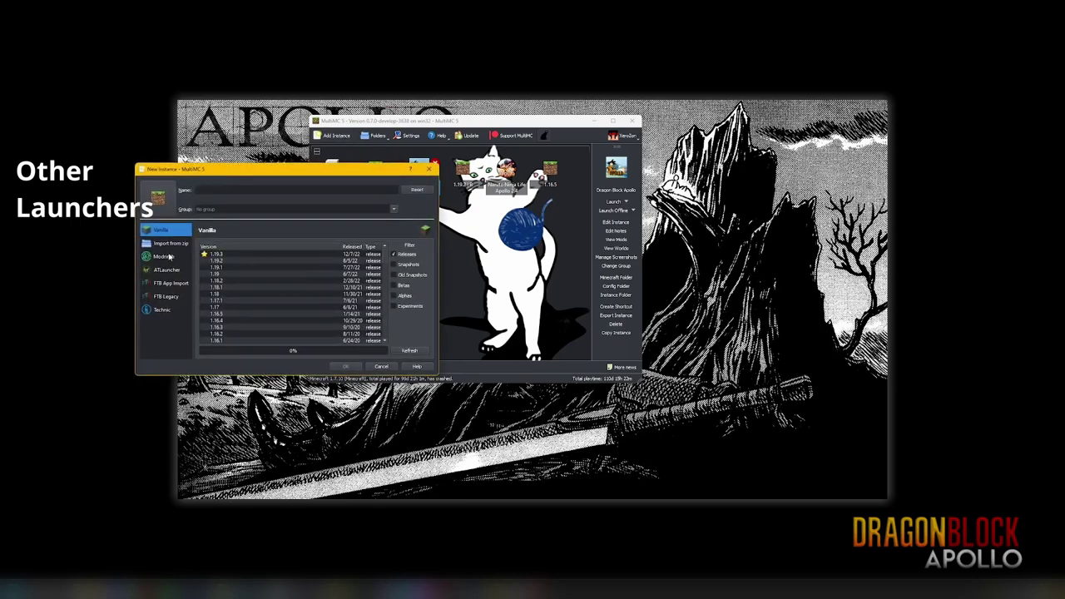
pyautogui.click(163, 310)
pyautogui.click(223, 191)
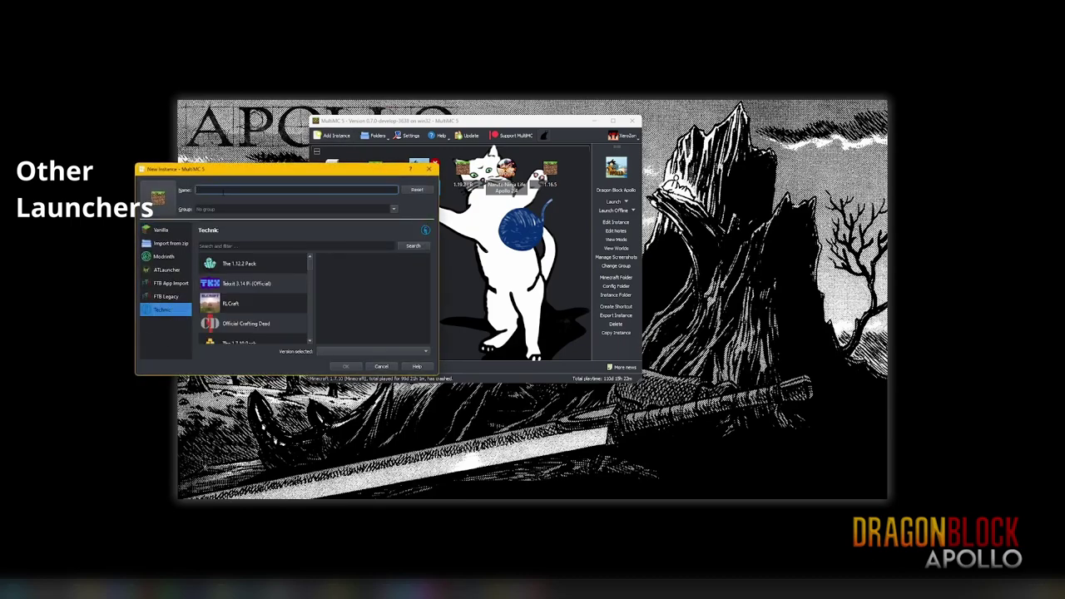
pyautogui.click(218, 245)
pyautogui.write('Apollo')
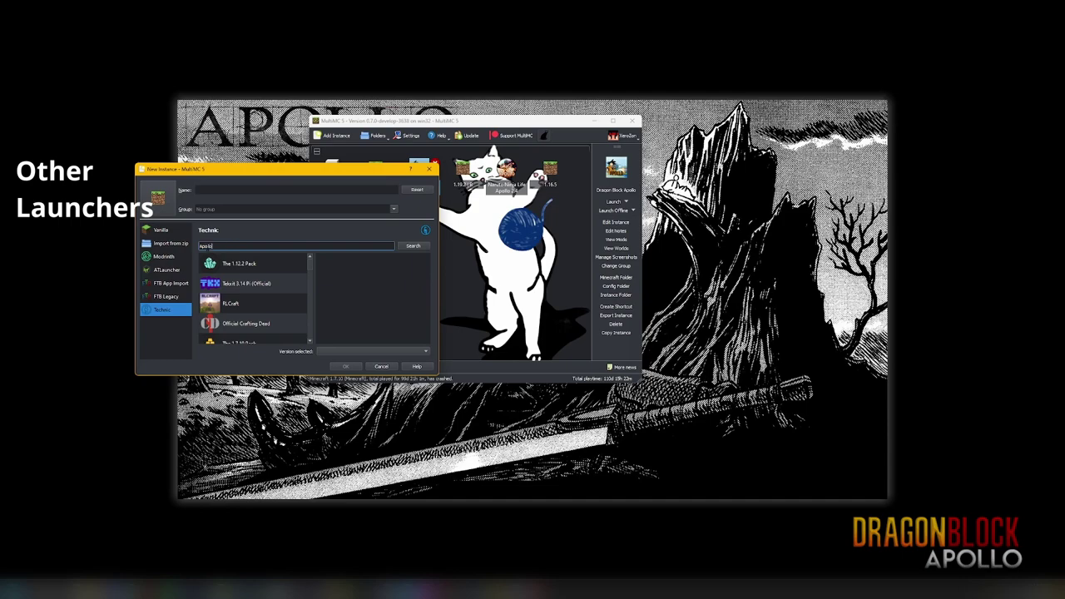
pyautogui.press('Return')
pyautogui.click(223, 265)
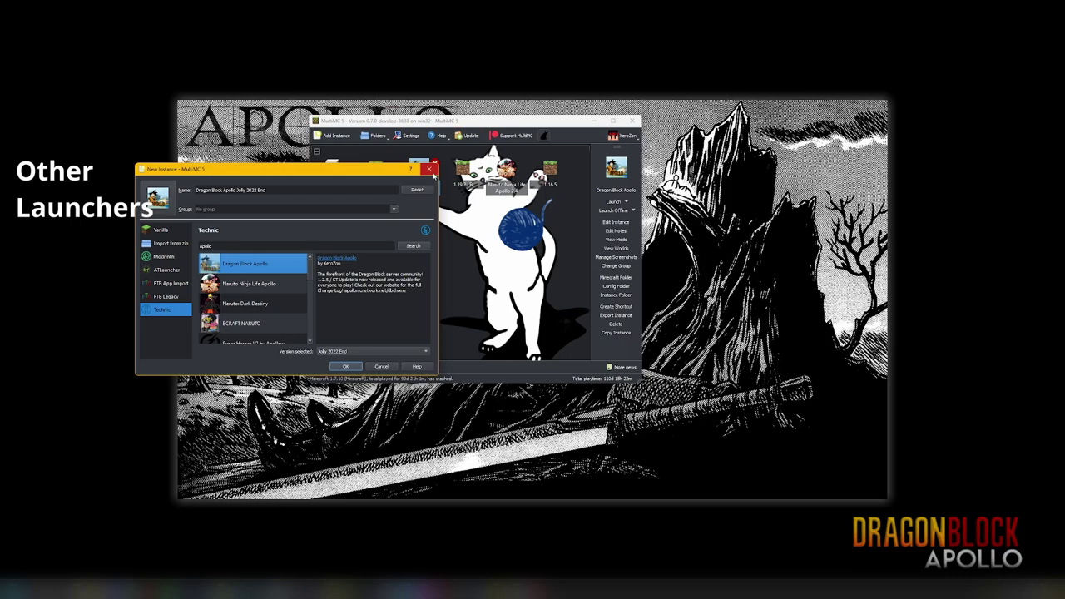
pyautogui.click(431, 170)
pyautogui.moveTo(450, 123); pyautogui.dragTo(500, 130)
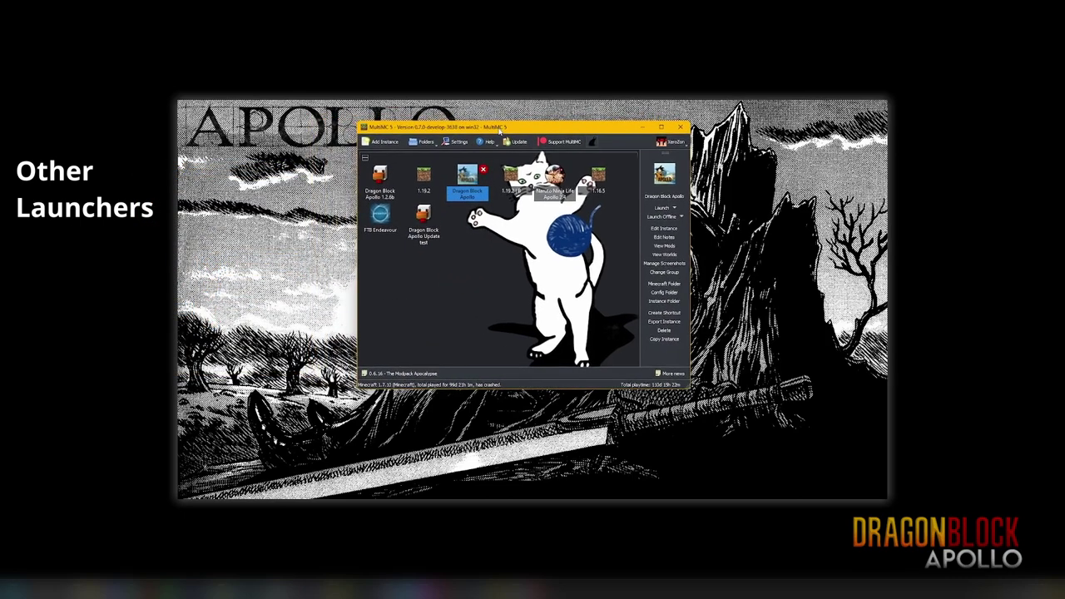